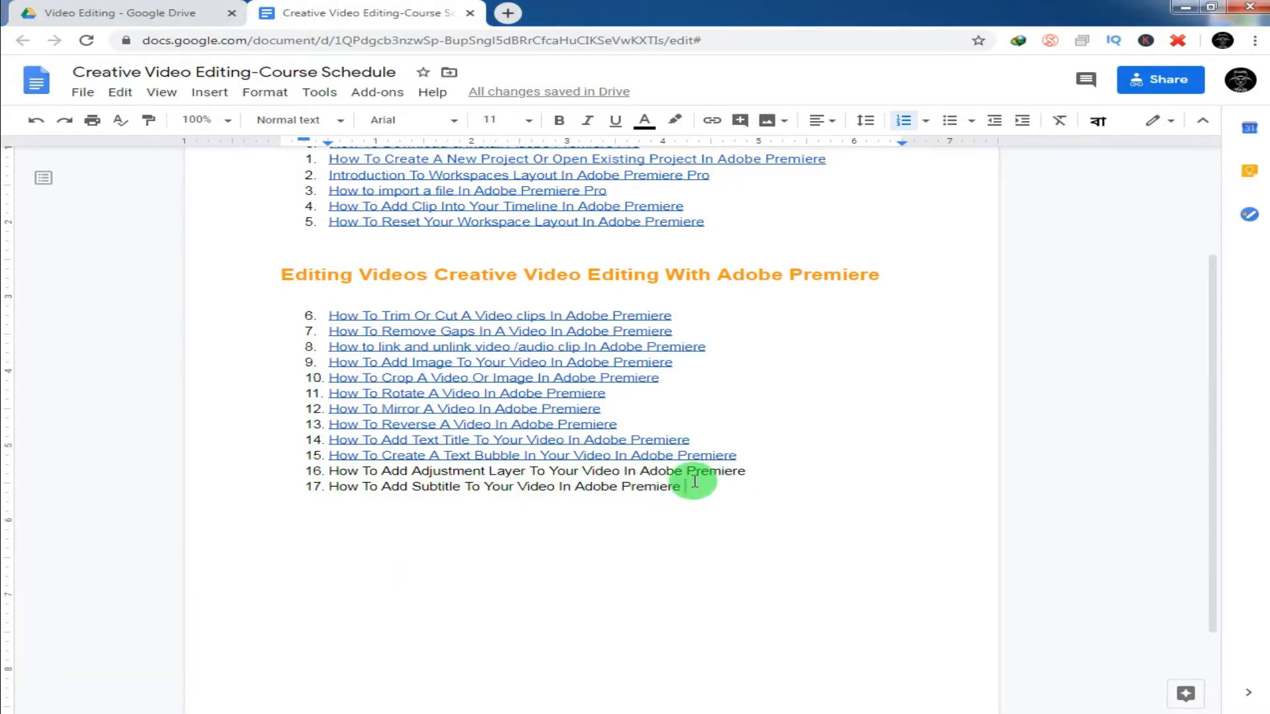
{"action": "left_click_drag", "start_coordinate": [402, 487], "coordinate": [473, 492]}
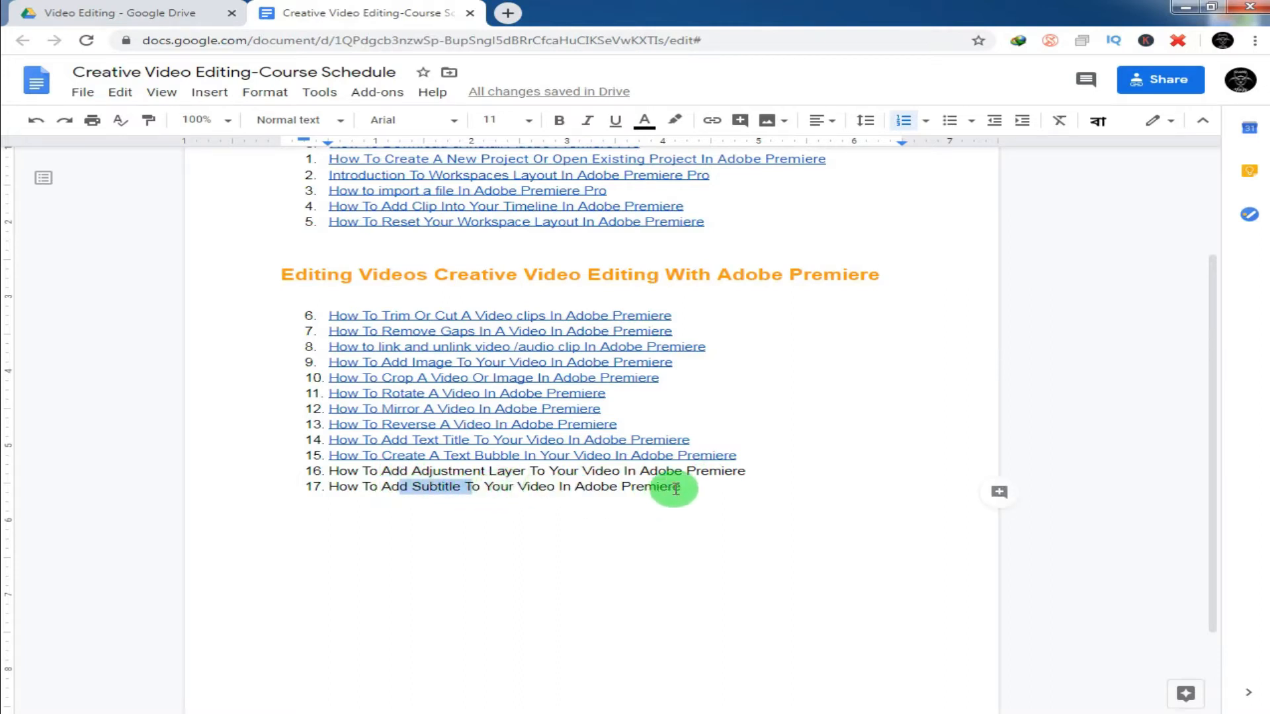
{"action": "left_click_drag", "start_coordinate": [687, 486], "coordinate": [410, 488]}
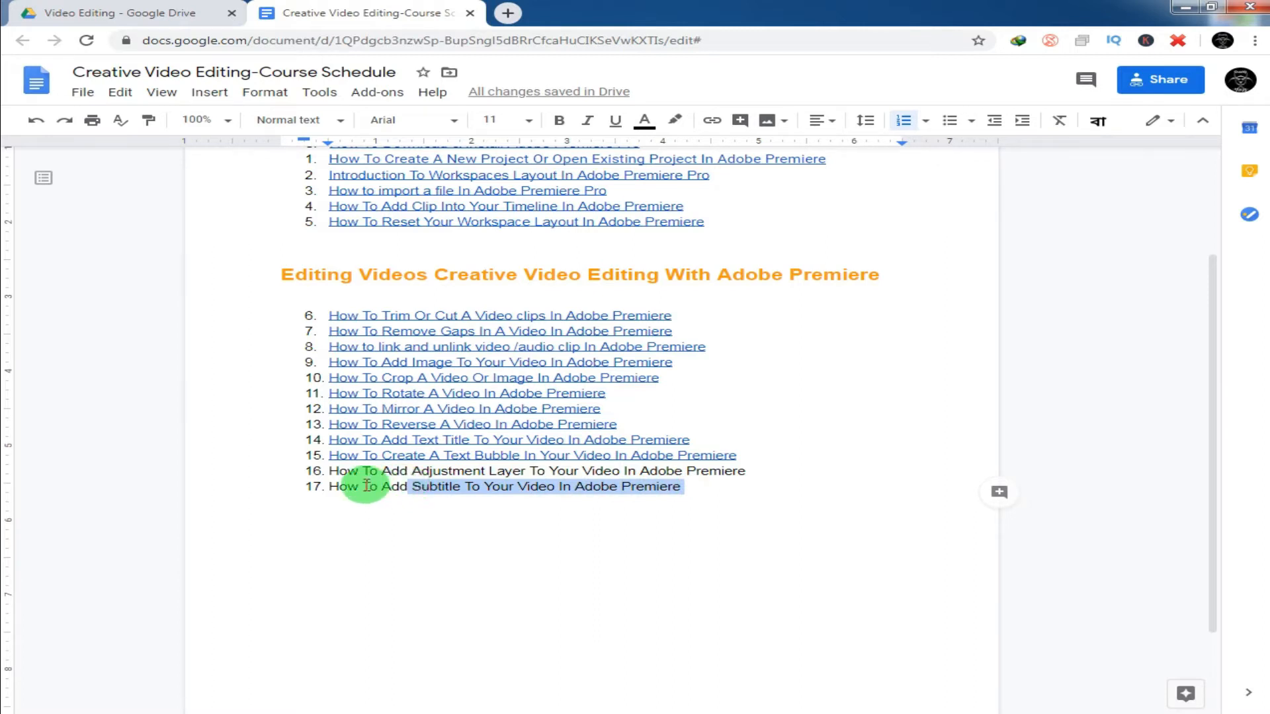
{"action": "left_click_drag", "start_coordinate": [366, 487], "coordinate": [595, 490]}
{"action": "left_click_drag", "start_coordinate": [683, 488], "coordinate": [365, 488]}
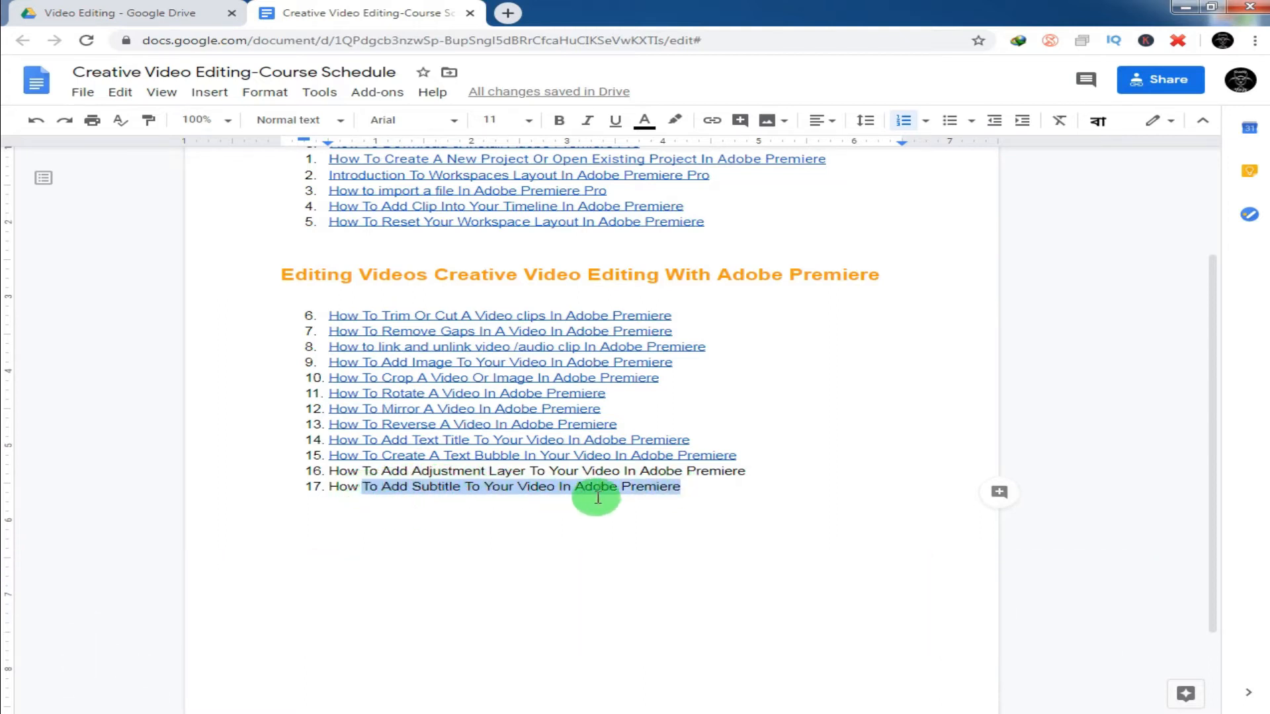
{"action": "left_click", "coordinate": [700, 490]}
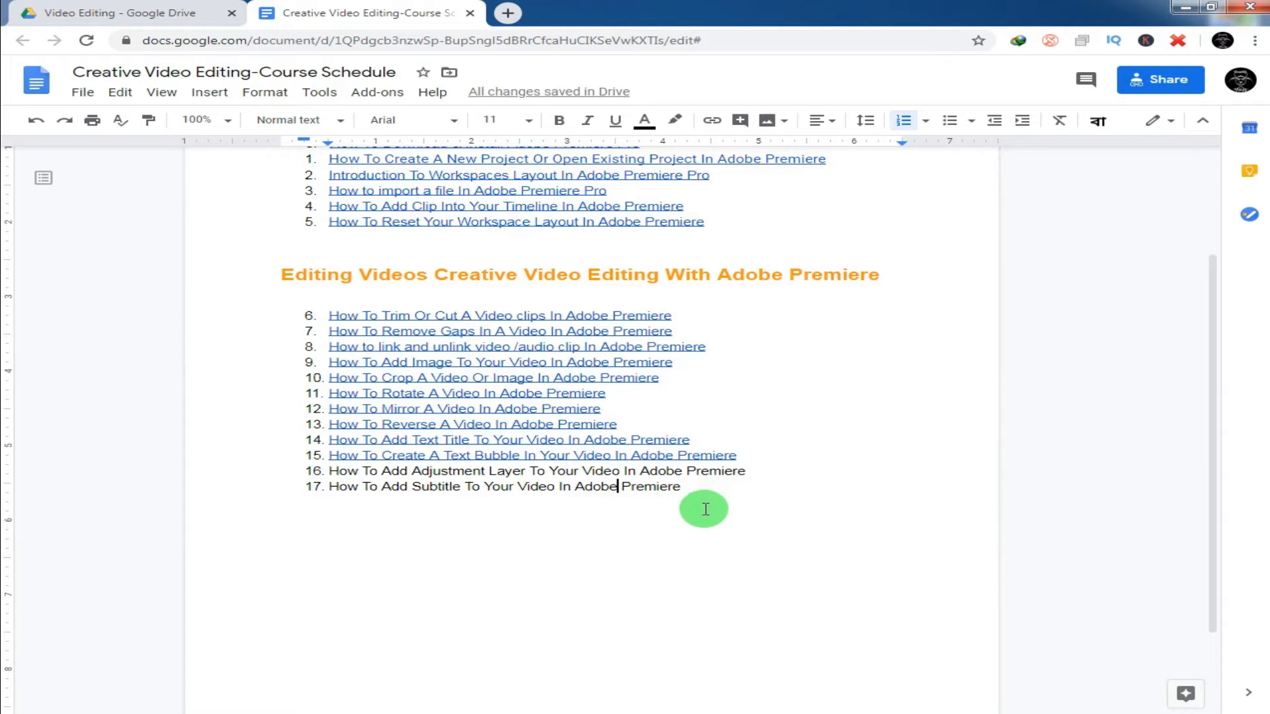
Step: Switch to Adobe Premiere Pro and start a new Captions item in the test project
{"action": "left_click", "coordinate": [399, 707]}
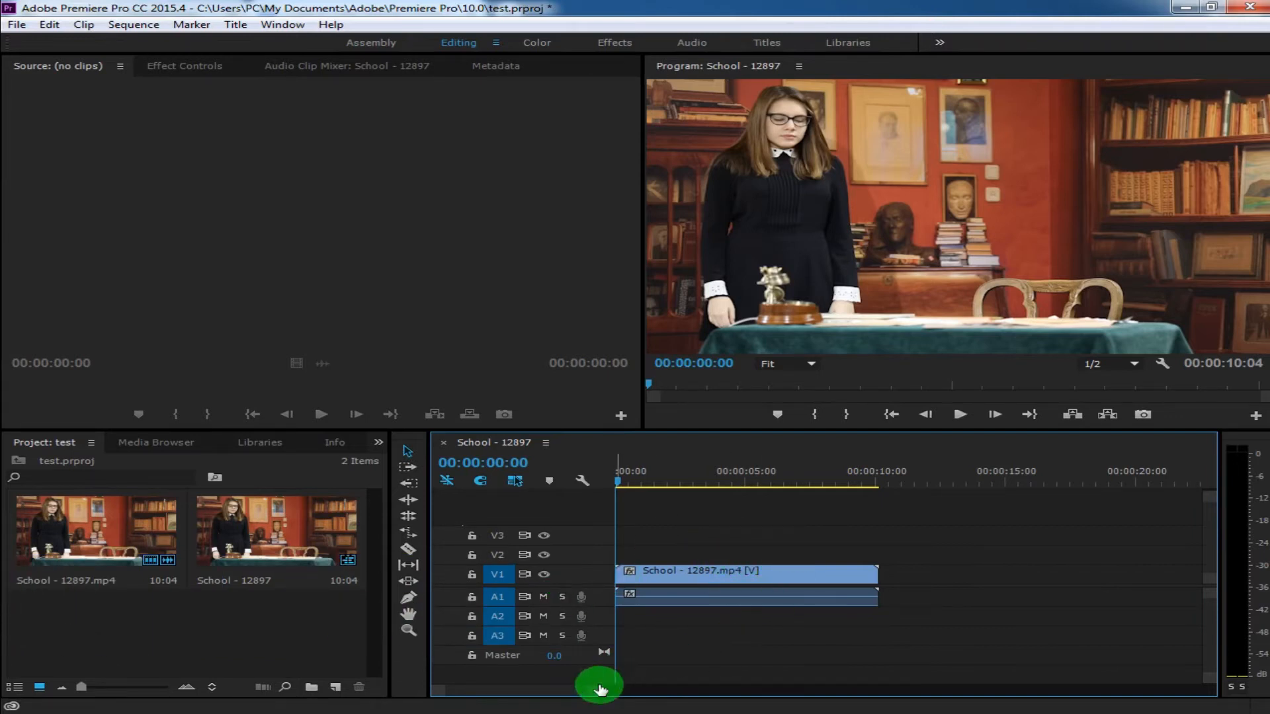
{"action": "left_click_drag", "start_coordinate": [597, 691], "coordinate": [581, 692]}
{"action": "left_click", "coordinate": [264, 612]}
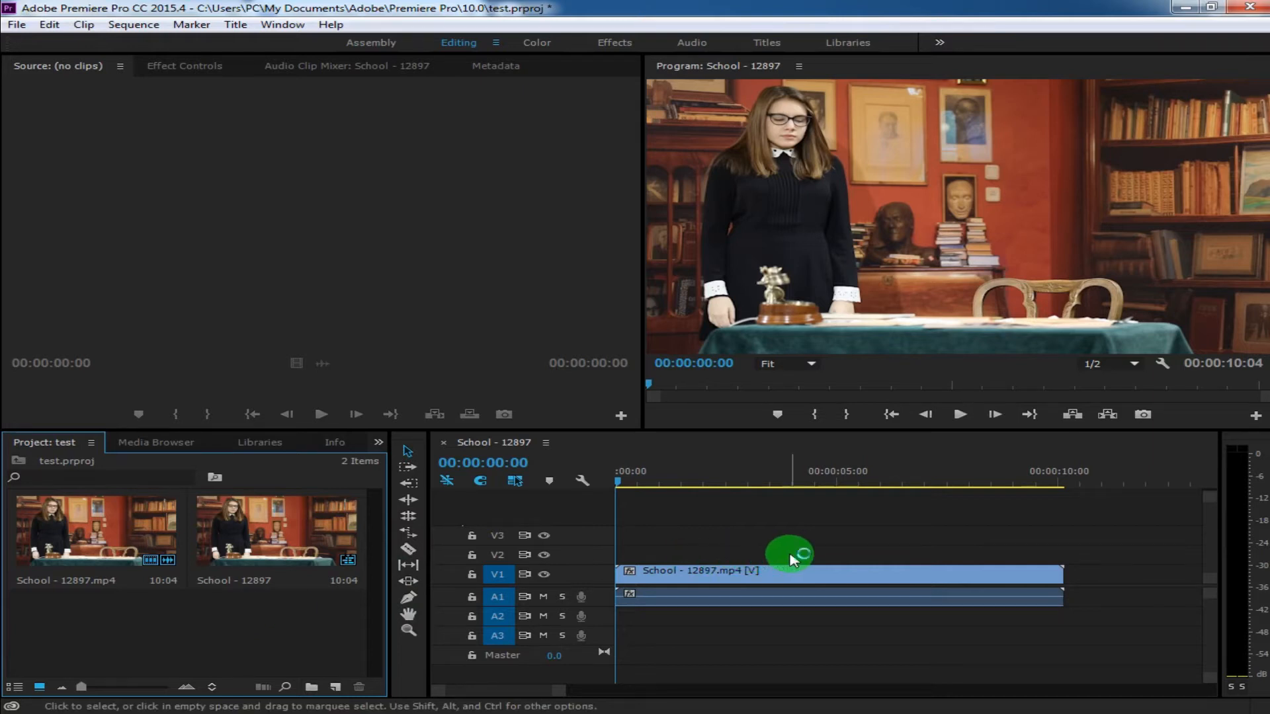
{"action": "left_click", "coordinate": [787, 573]}
{"action": "left_click", "coordinate": [338, 687]}
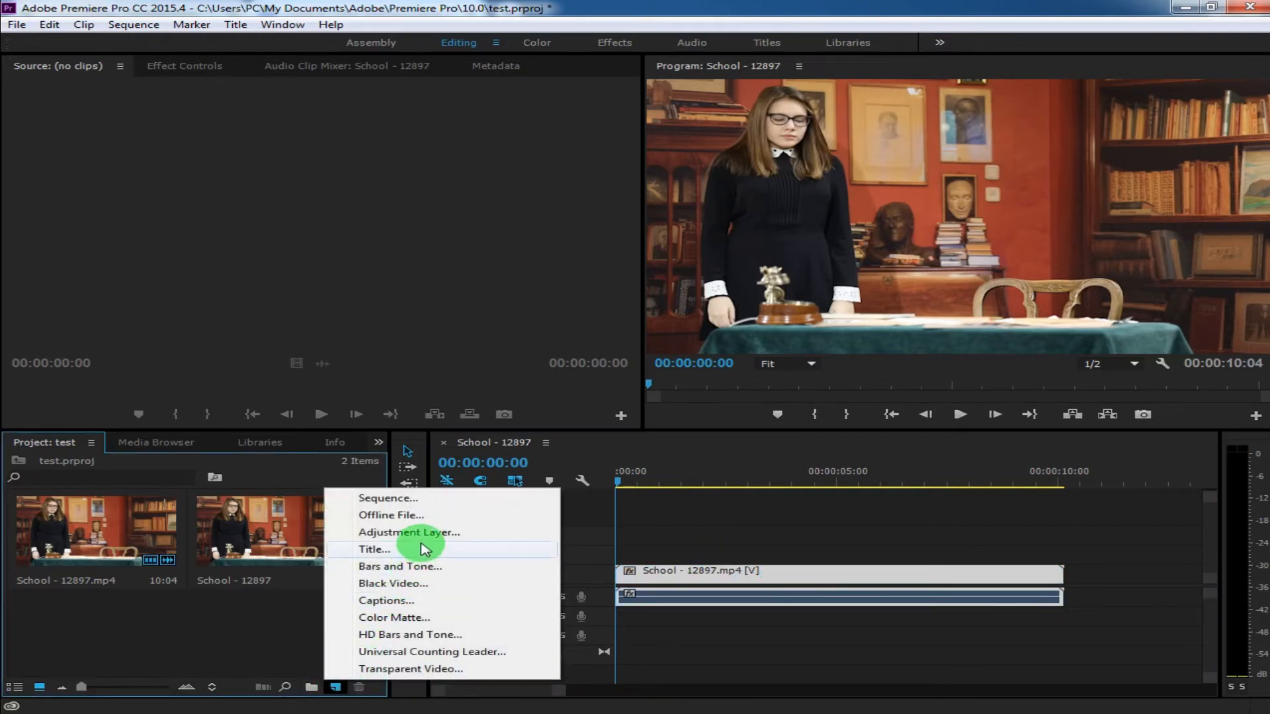
{"action": "left_click", "coordinate": [424, 585]}
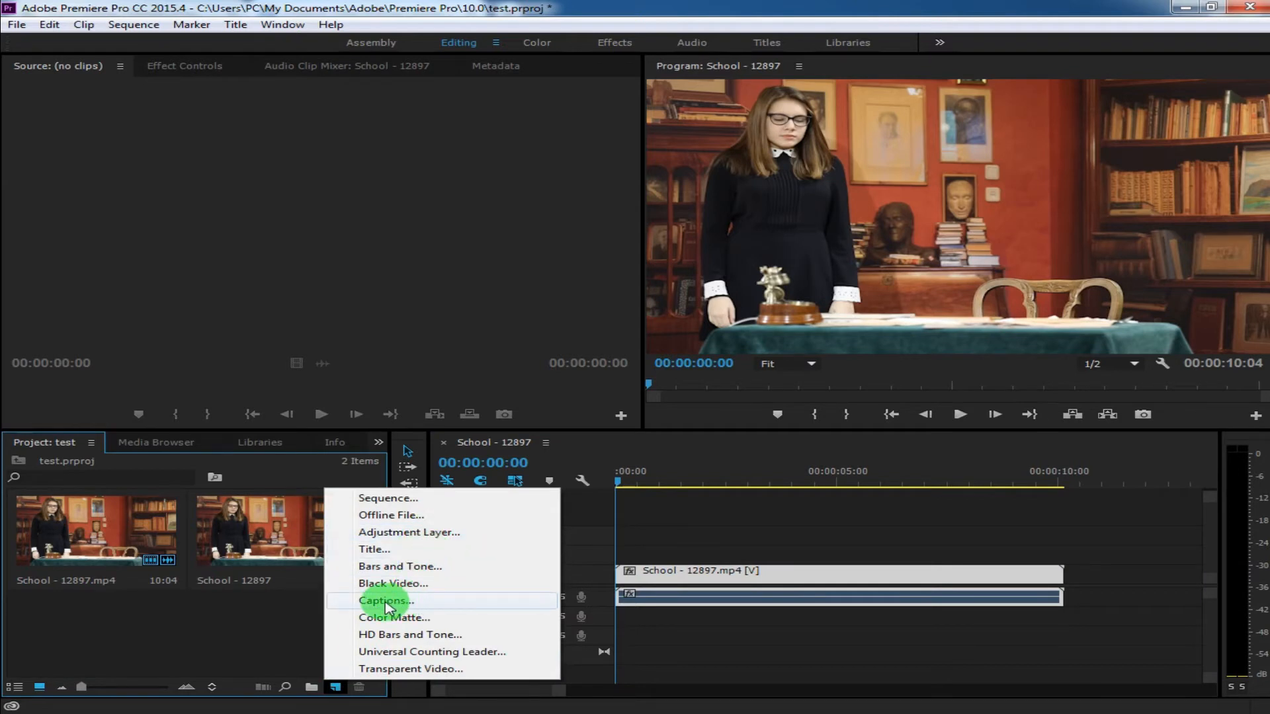
{"action": "left_click", "coordinate": [387, 602]}
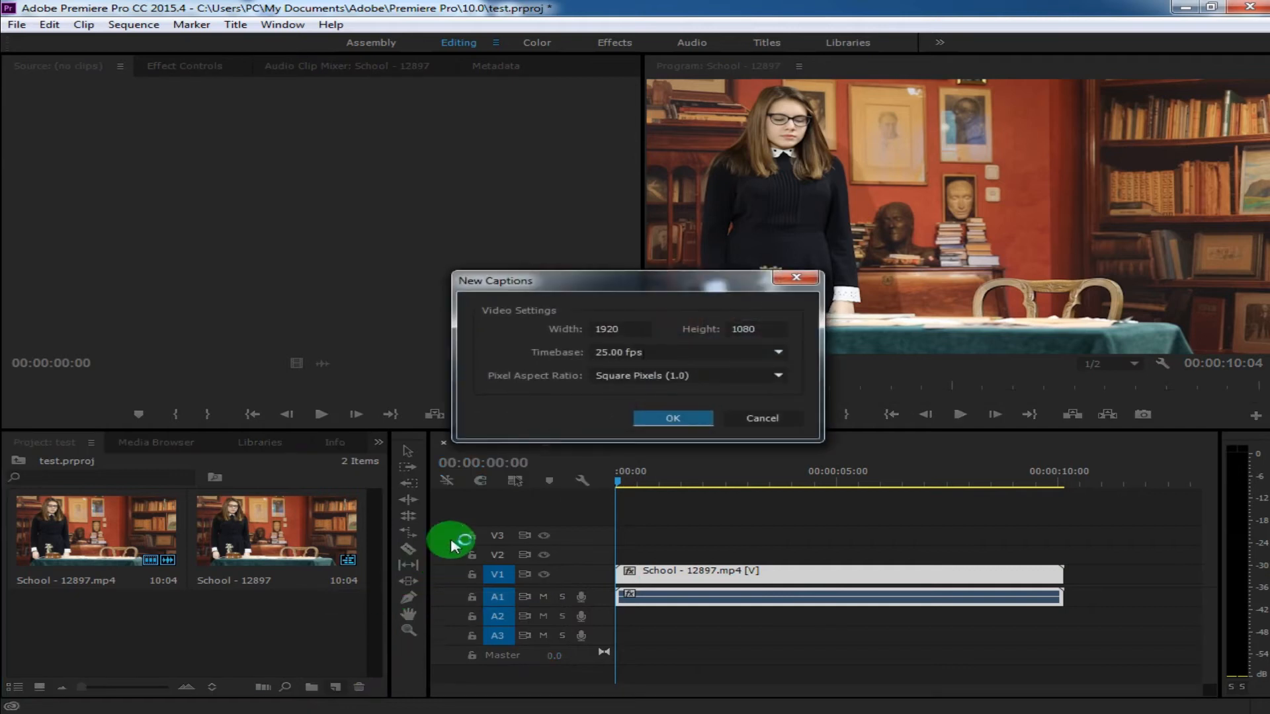
Step: Accept the new captions' video settings of 1920 × 1080, 25.00 fps and Square Pixels (1.0)
{"action": "left_click", "coordinate": [641, 354]}
{"action": "left_click", "coordinate": [668, 381]}
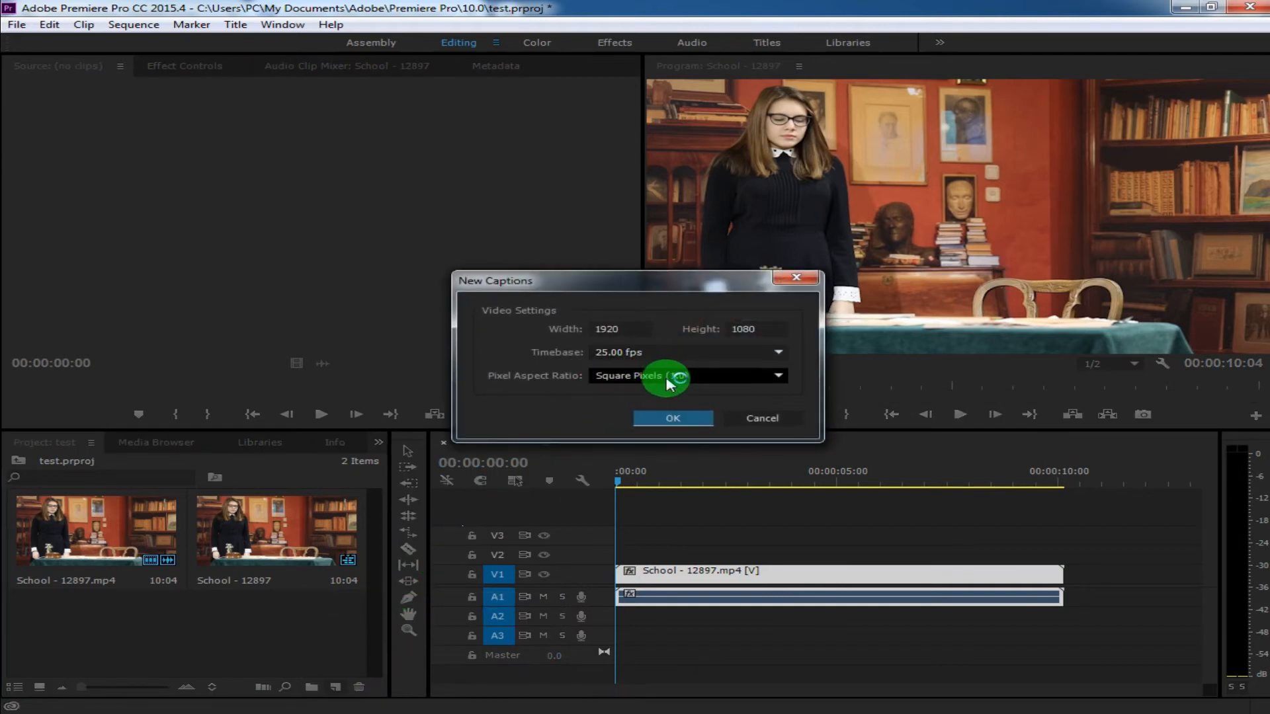
{"action": "left_click_drag", "start_coordinate": [571, 279], "coordinate": [463, 249]}
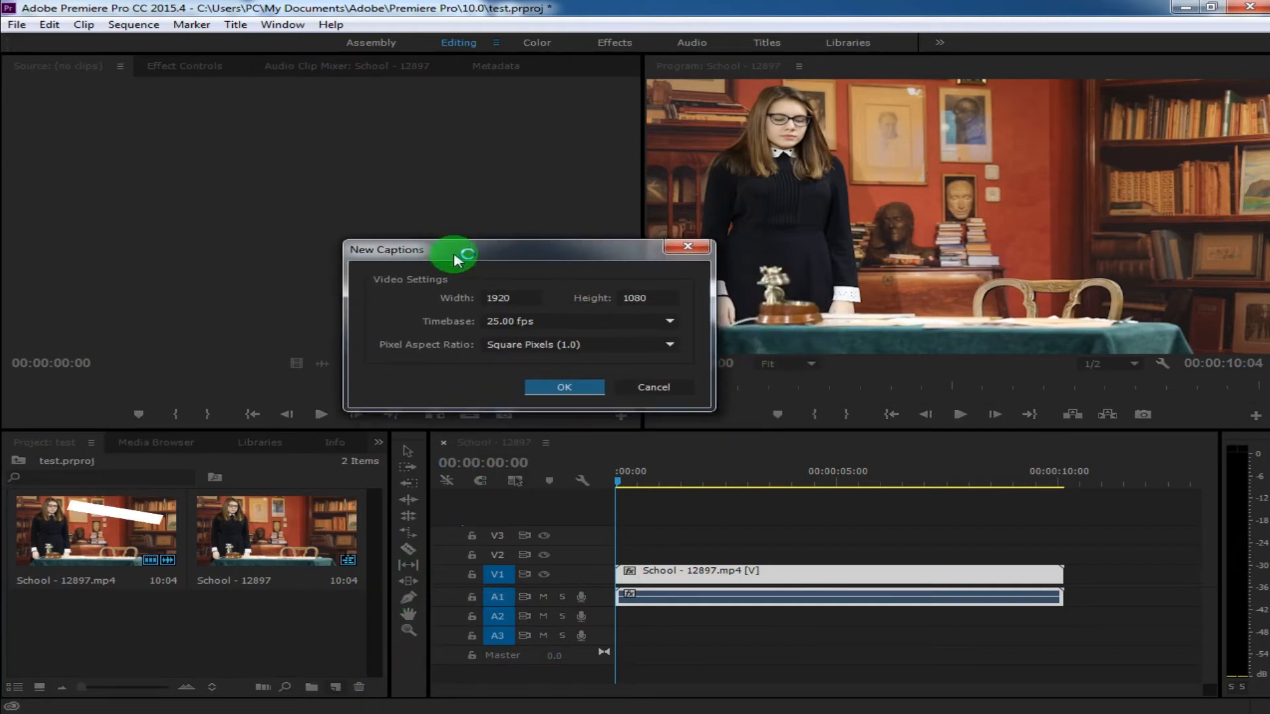
{"action": "left_click", "coordinate": [552, 345]}
{"action": "left_click", "coordinate": [552, 345]}
{"action": "left_click", "coordinate": [546, 320]}
{"action": "left_click", "coordinate": [546, 320]}
{"action": "left_click", "coordinate": [559, 385]}
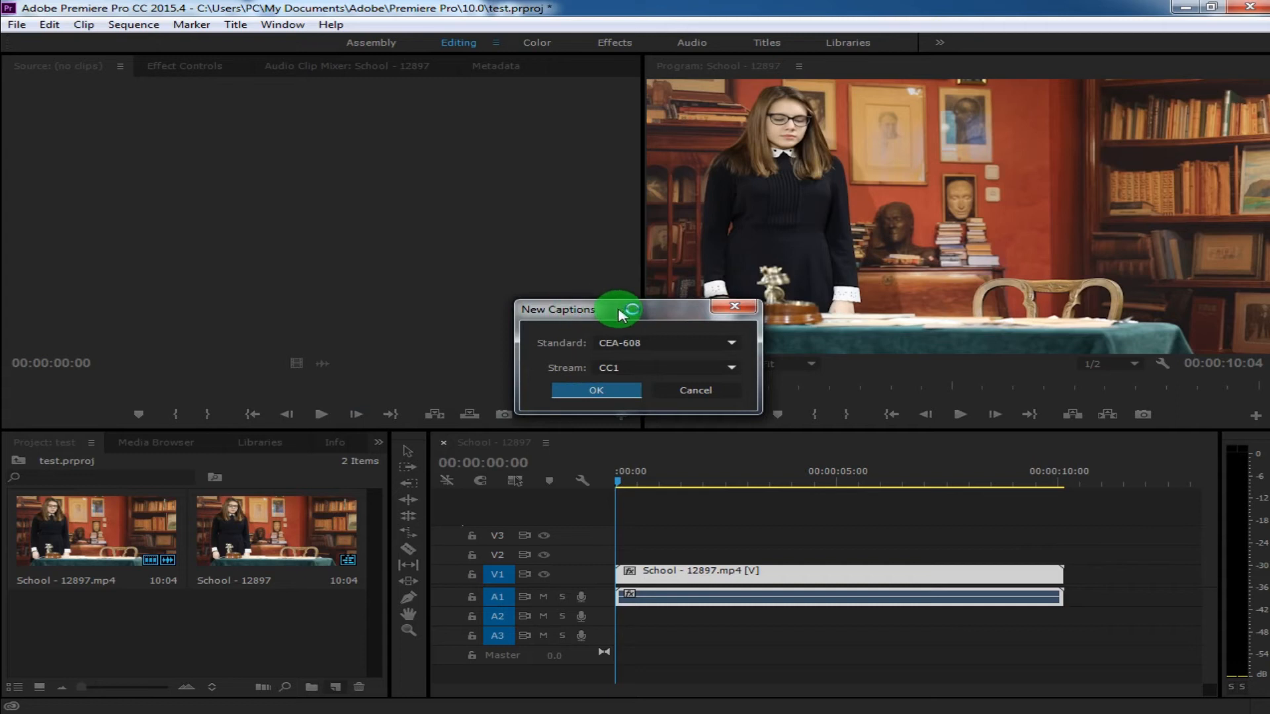
Step: Set the captions standard to Open Captions and create the item
{"action": "left_click", "coordinate": [641, 368]}
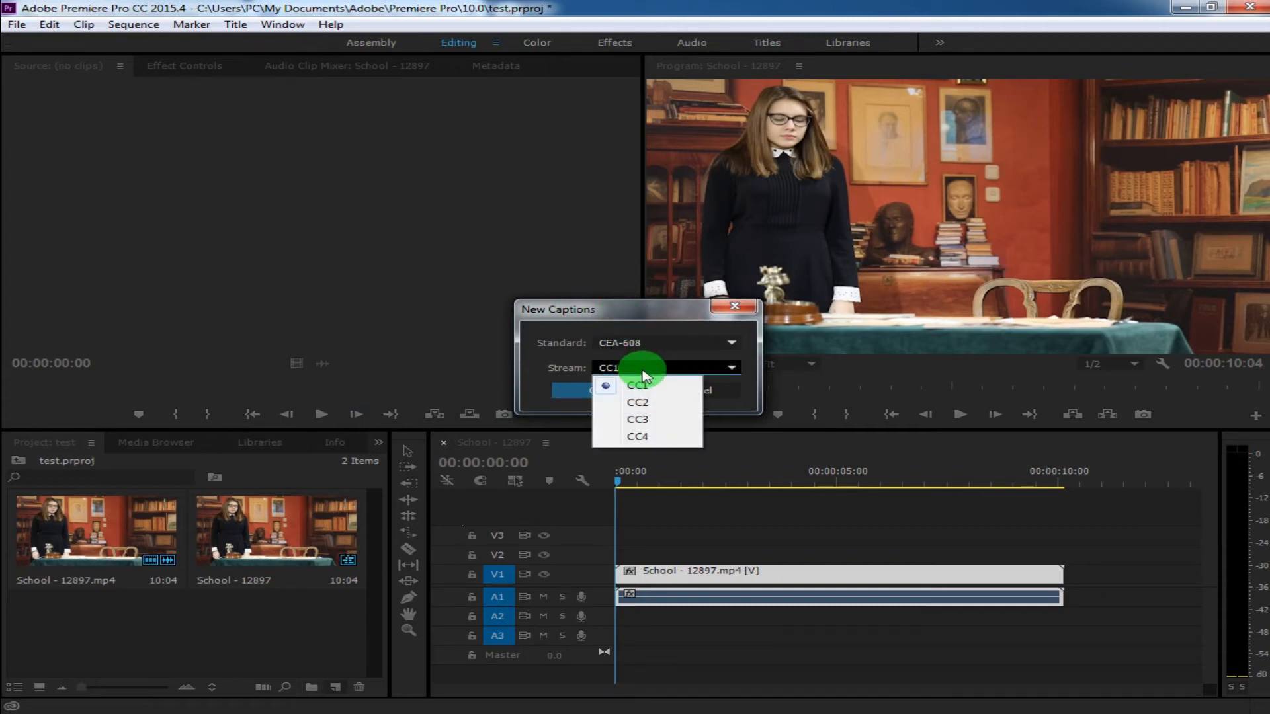
{"action": "left_click", "coordinate": [649, 367]}
{"action": "left_click", "coordinate": [648, 343]}
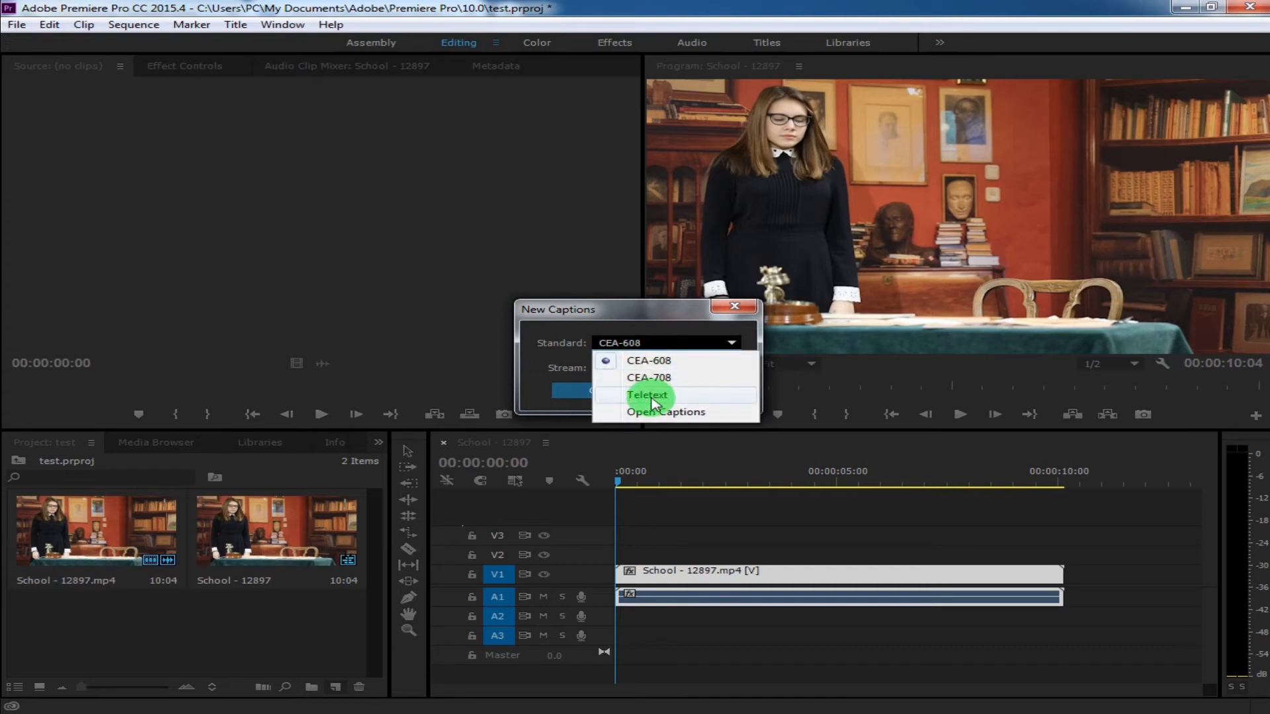
{"action": "left_click", "coordinate": [660, 412]}
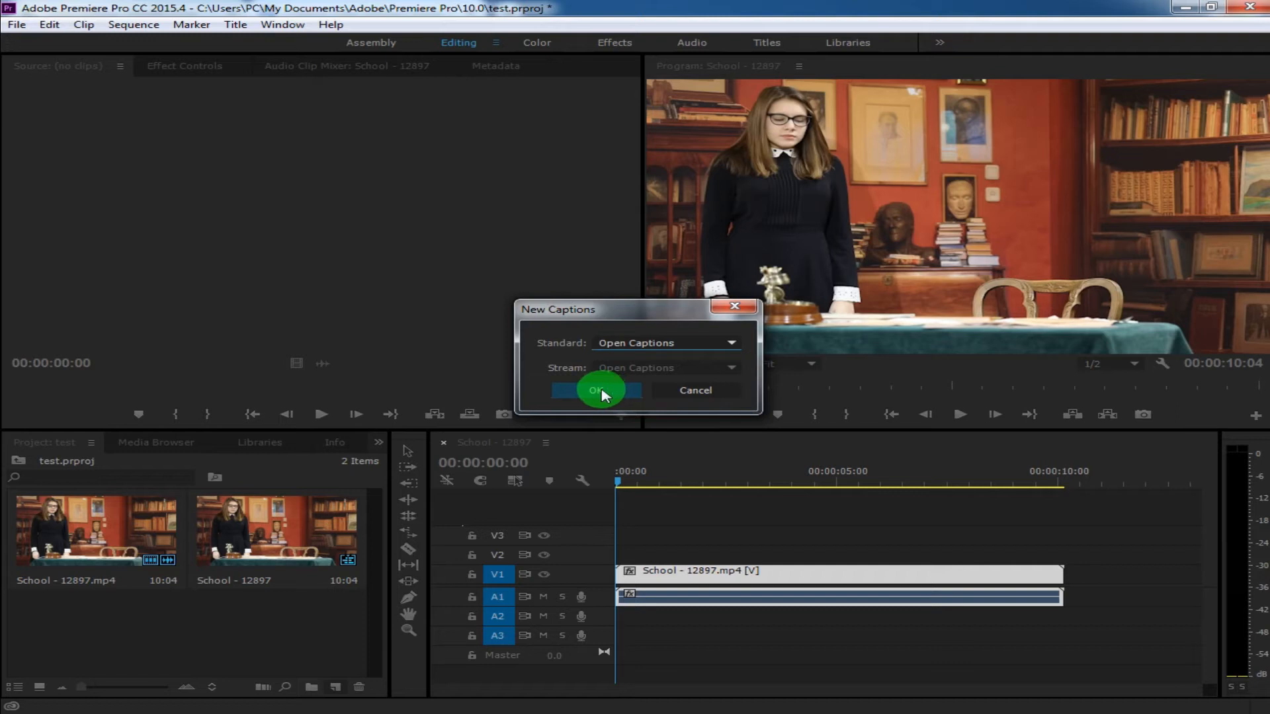
{"action": "left_click", "coordinate": [597, 391]}
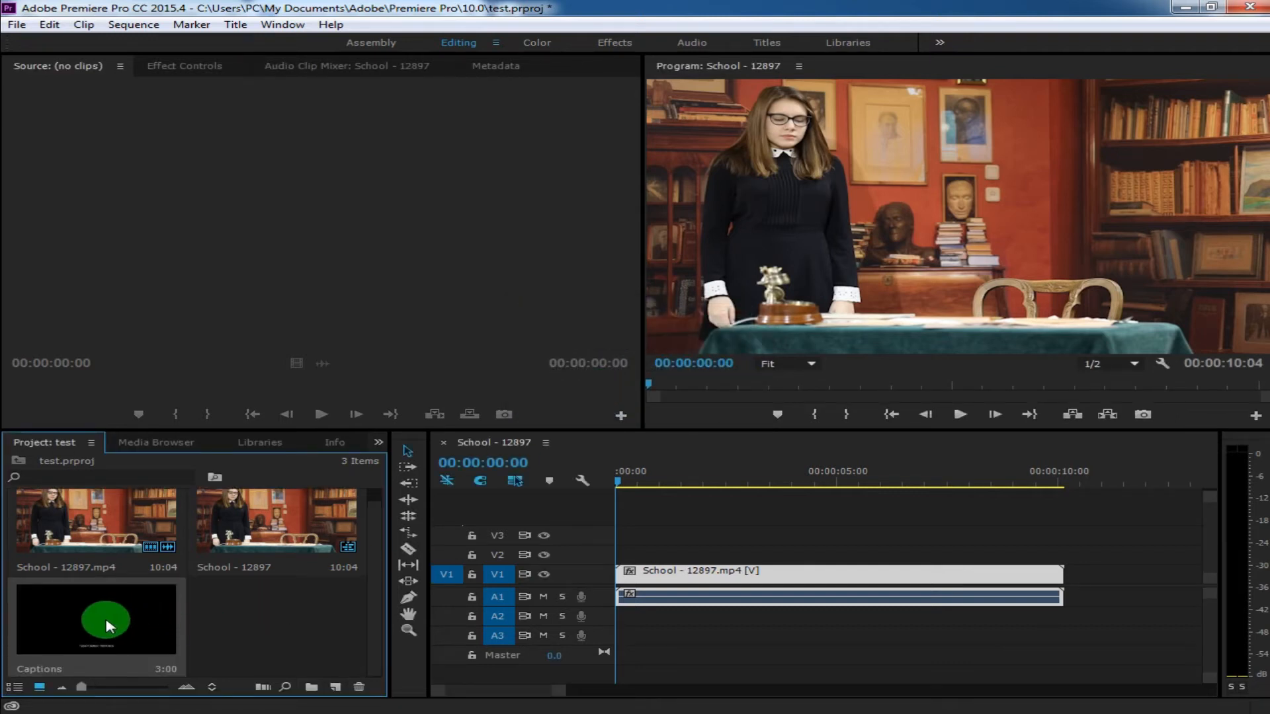
Step: Place the Captions item on track V2 at the sequence start and trim its end to a duration of about 00:00:01:17
{"action": "left_click_drag", "start_coordinate": [159, 620], "coordinate": [617, 551]}
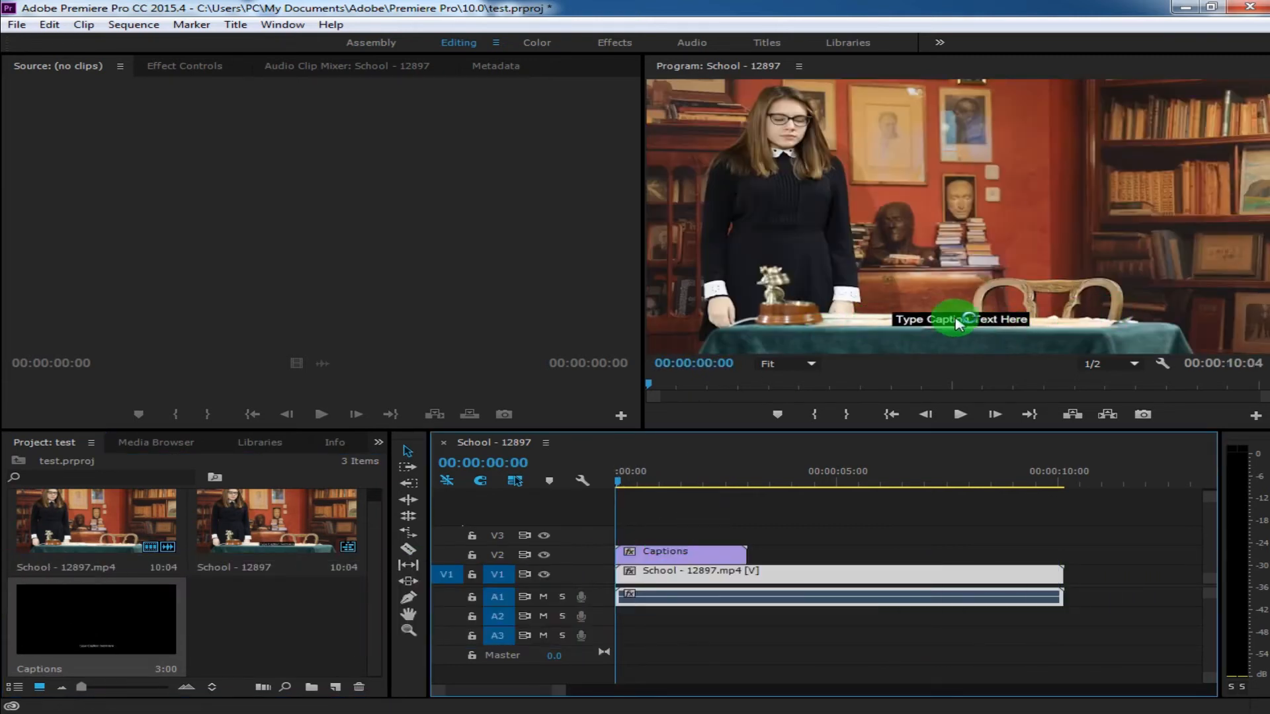
{"action": "left_click_drag", "start_coordinate": [622, 485], "coordinate": [610, 513]}
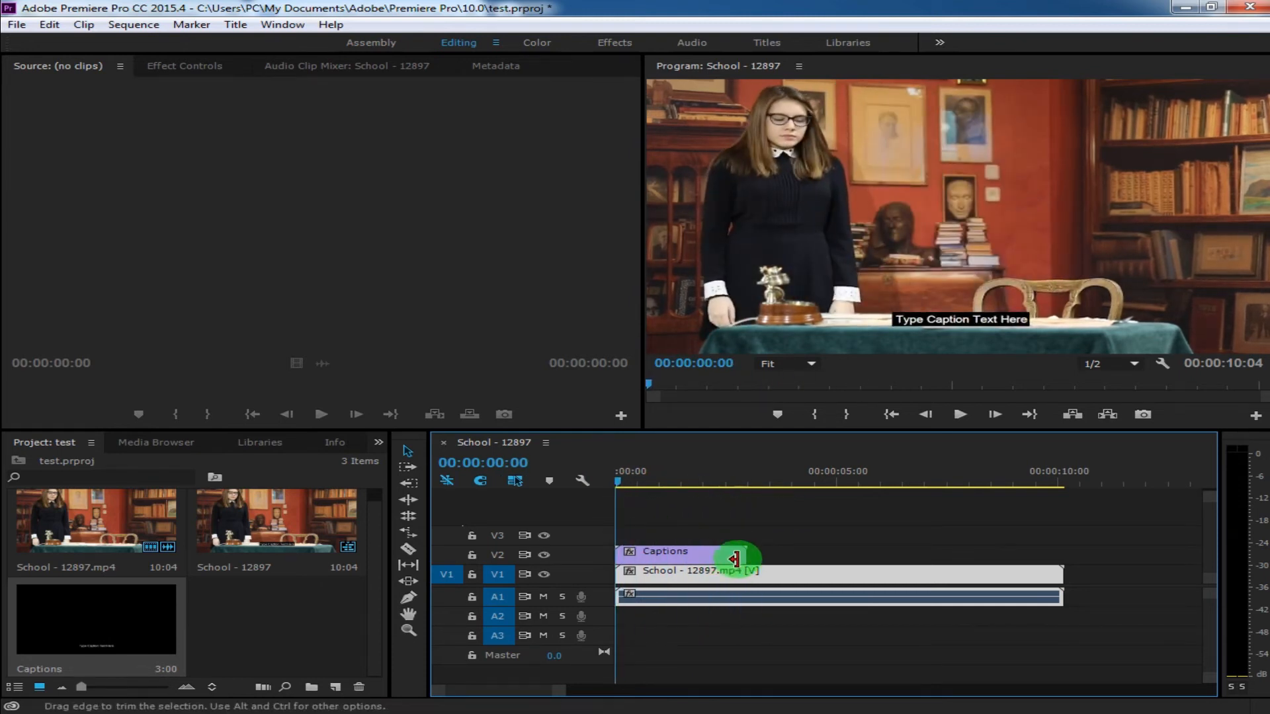
{"action": "mouse_move", "coordinate": [742, 556]}
{"action": "left_mouse_down"}
{"action": "mouse_move", "coordinate": [827, 558]}
{"action": "mouse_move", "coordinate": [745, 558]}
{"action": "left_mouse_up"}
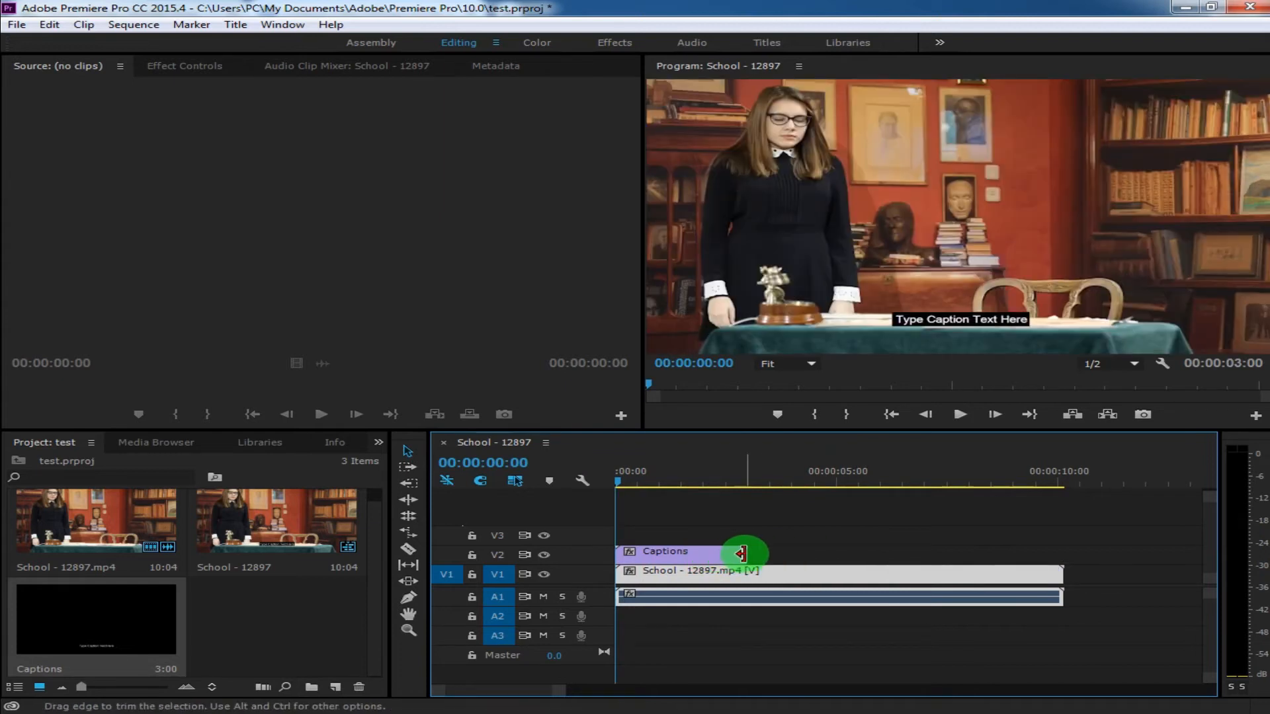
{"action": "left_click_drag", "start_coordinate": [732, 555], "coordinate": [686, 555]}
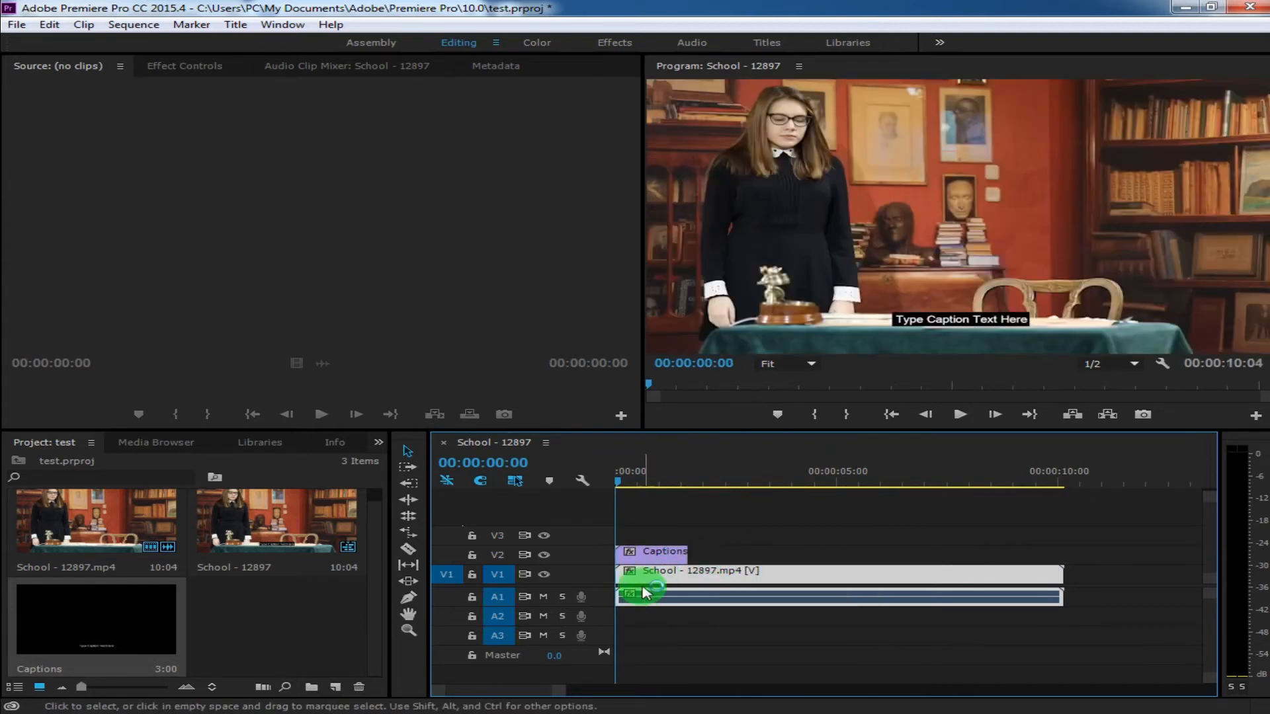
Step: Open the Captions clip for editing and replace its placeholder text with "Adding an Adjustment Layer" copied from the Notepad text
{"action": "left_click", "coordinate": [663, 558]}
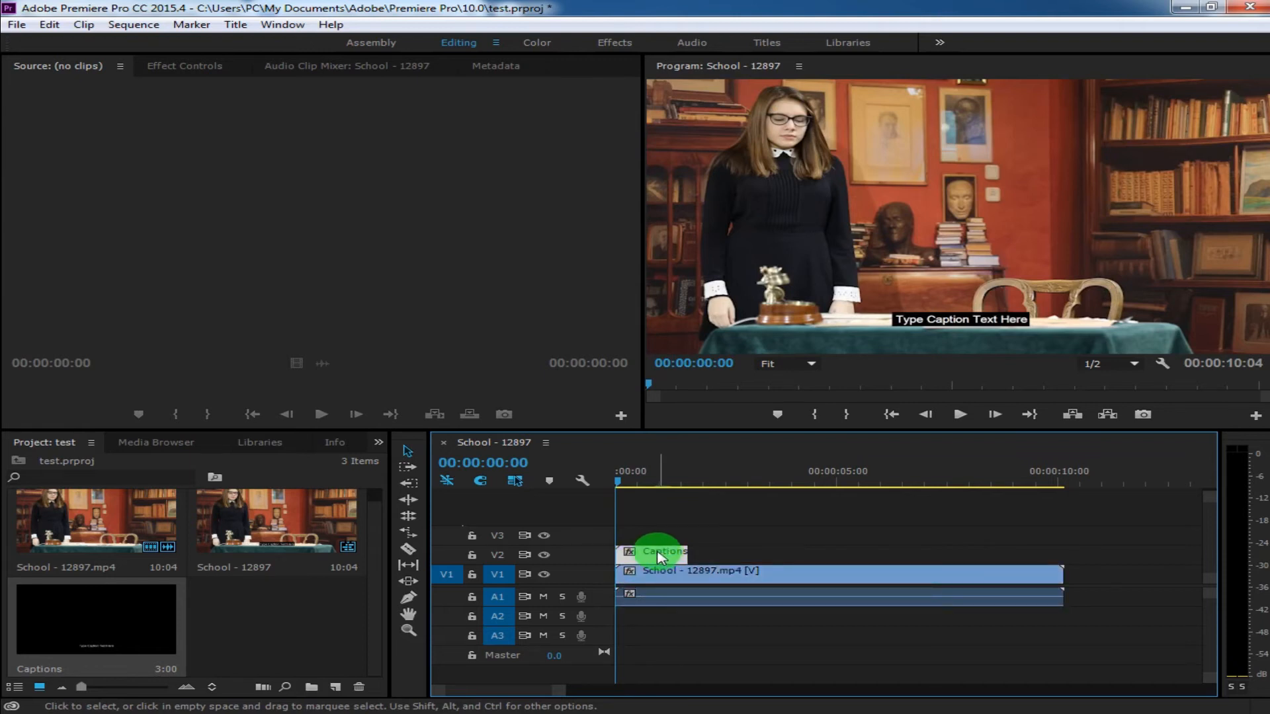
{"action": "double_click", "coordinate": [661, 557]}
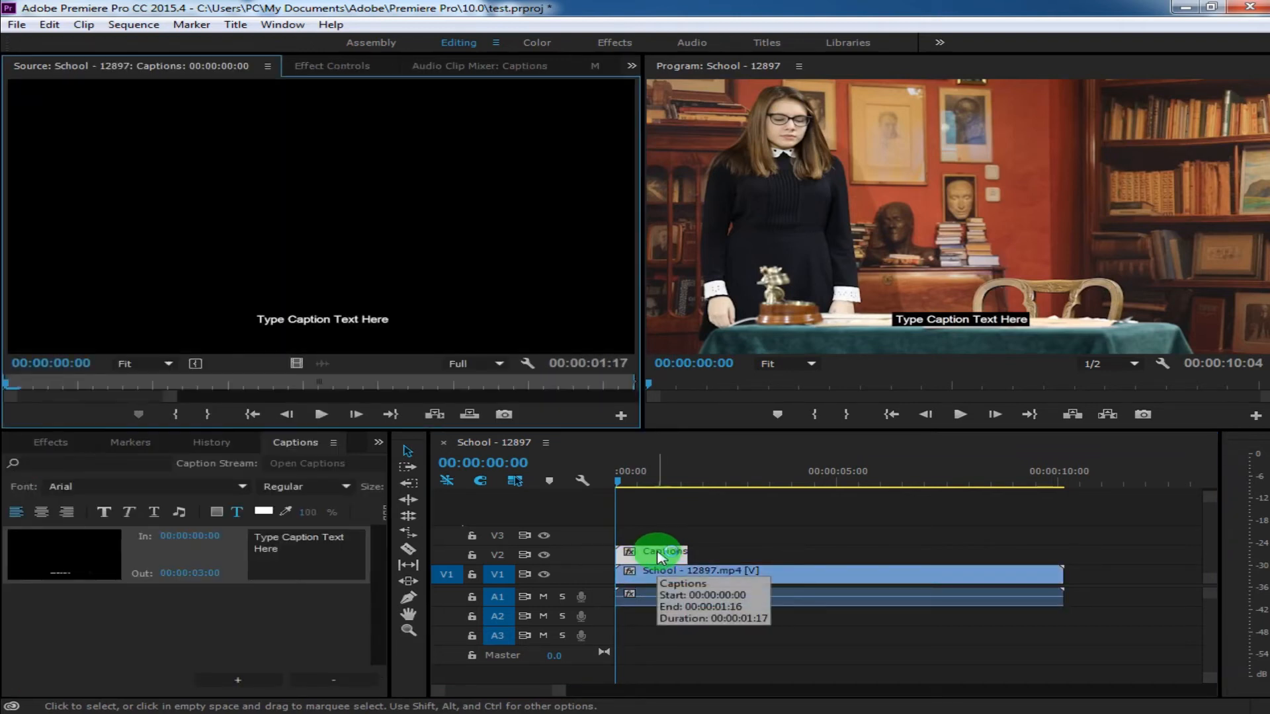
{"action": "left_click", "coordinate": [290, 558]}
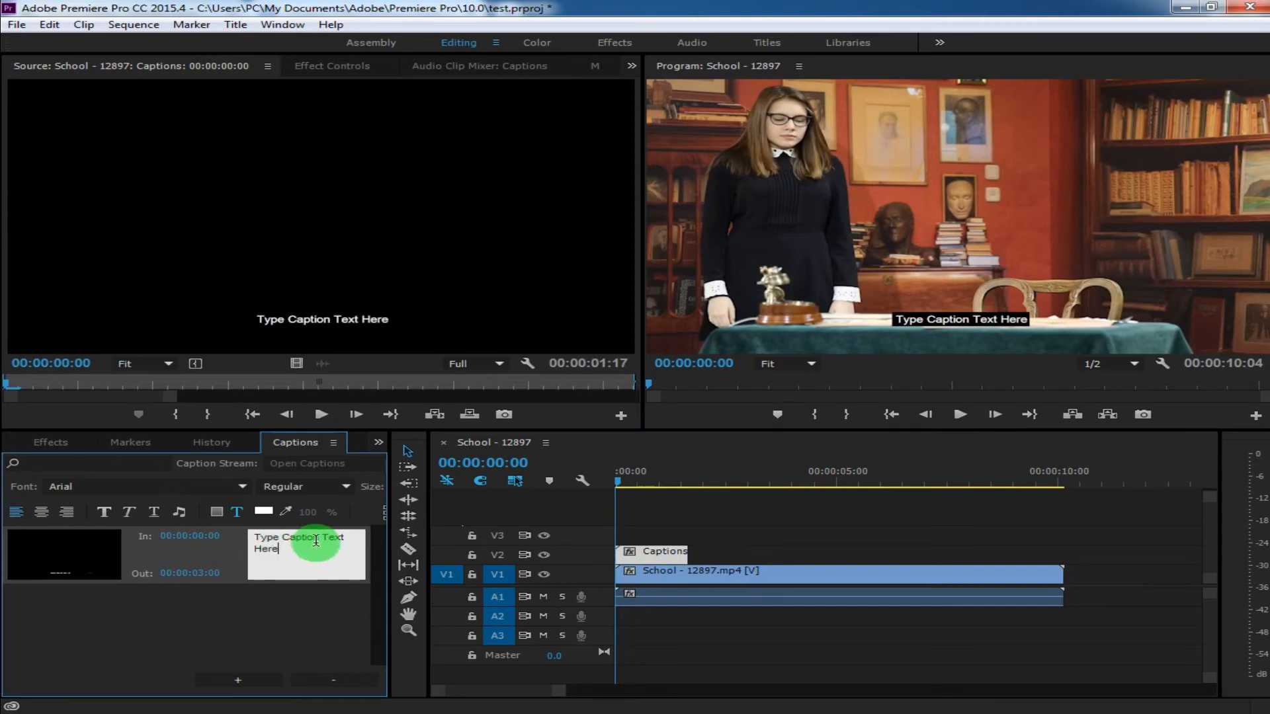
{"action": "left_click", "coordinate": [455, 611]}
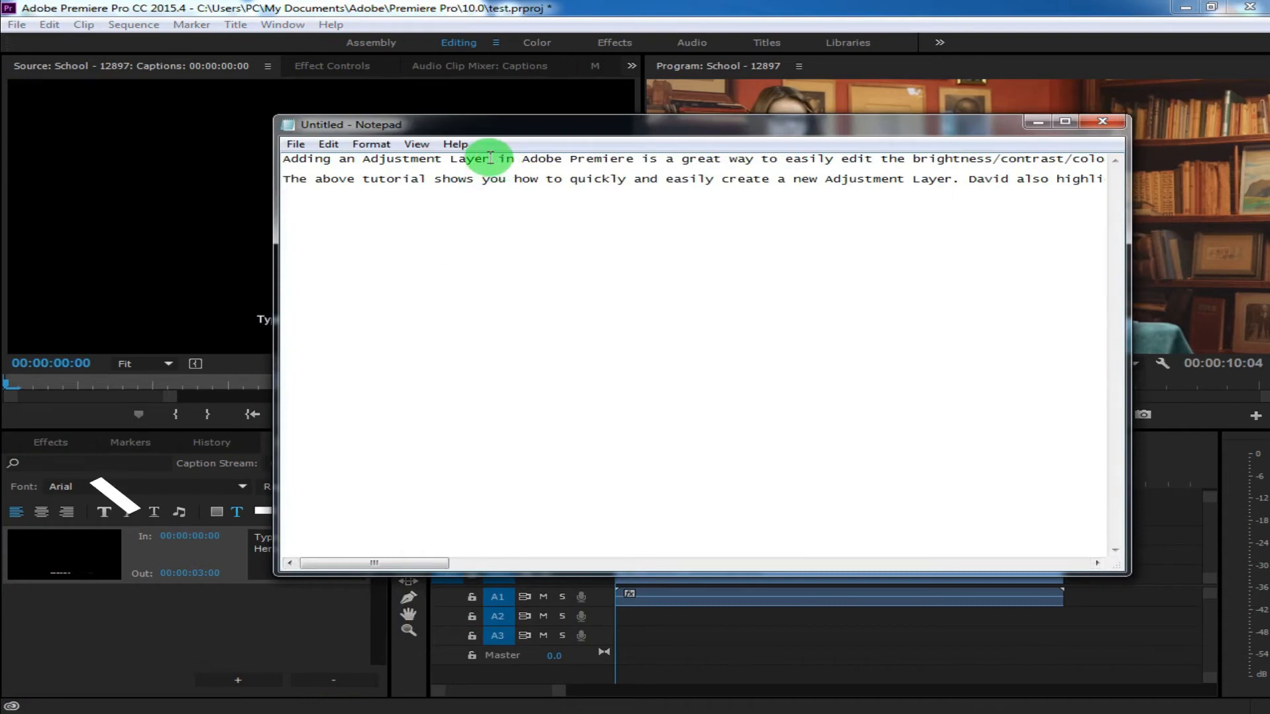
{"action": "left_click_drag", "start_coordinate": [490, 158], "coordinate": [283, 159]}
{"action": "right_click", "coordinate": [296, 163]}
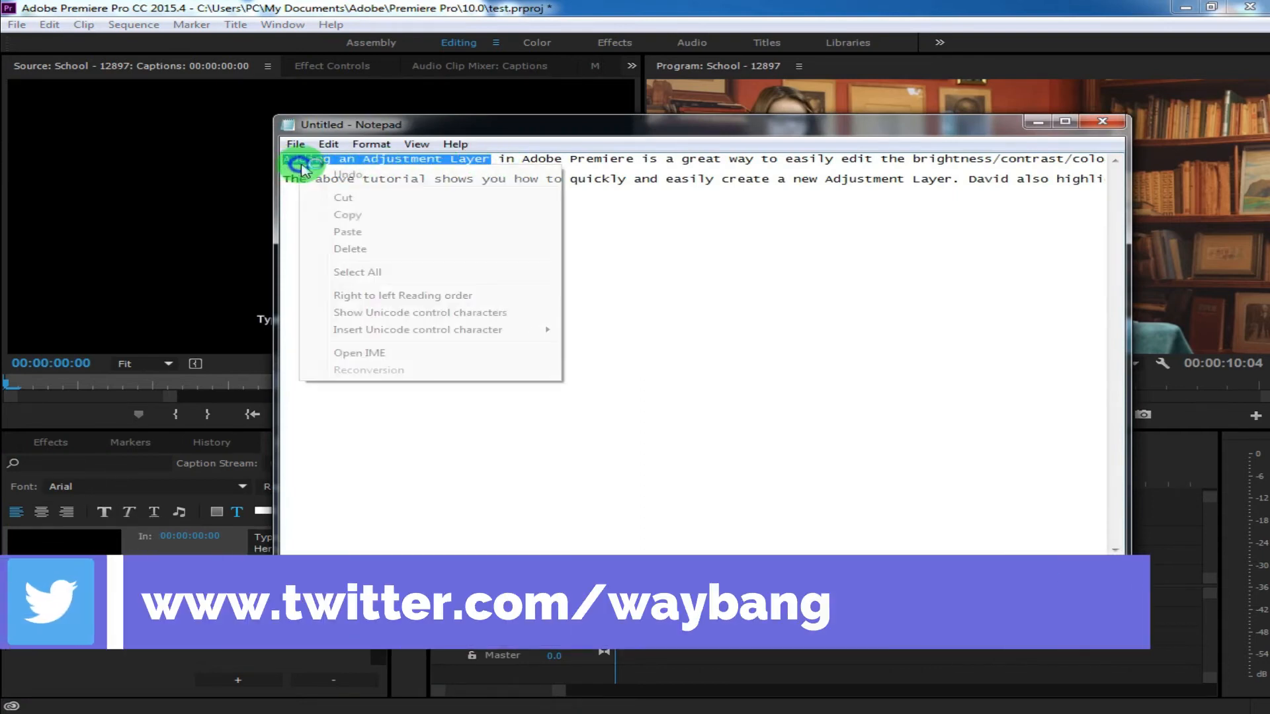
{"action": "left_click", "coordinate": [363, 220]}
{"action": "left_click", "coordinate": [255, 544]}
{"action": "left_click_drag", "start_coordinate": [255, 544], "coordinate": [239, 530]}
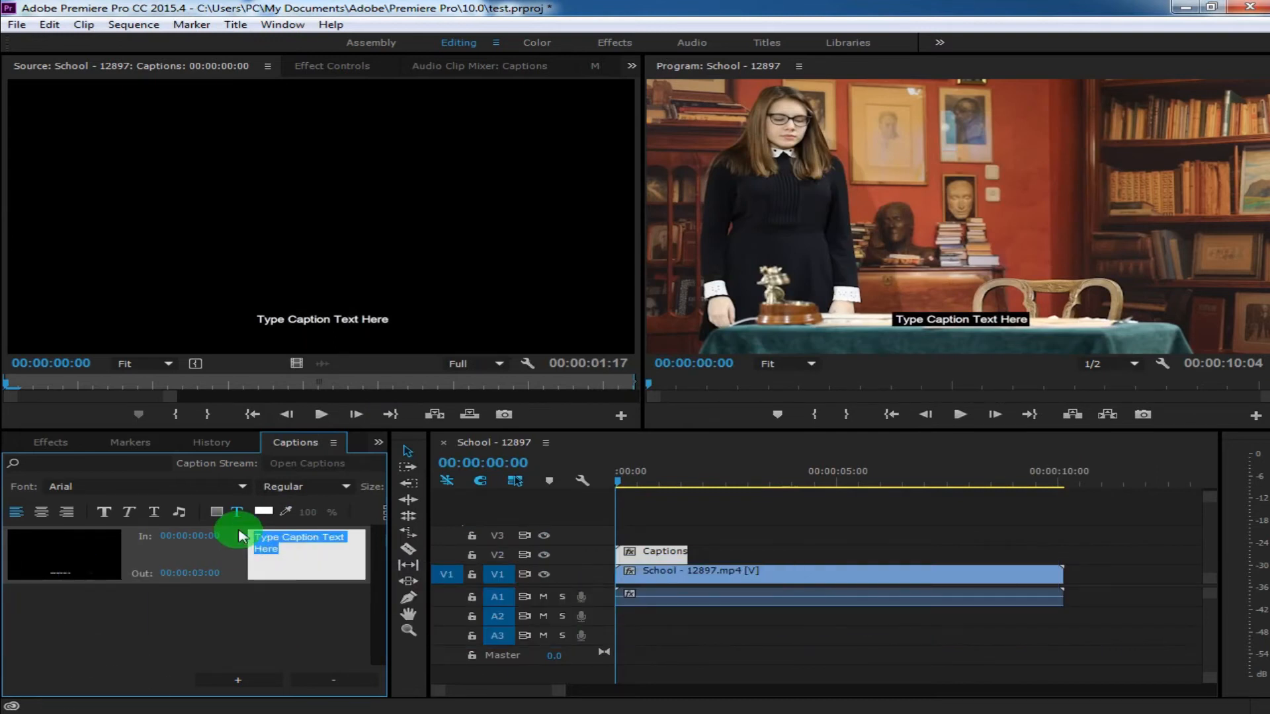
{"action": "key", "text": "ctrl+v"}
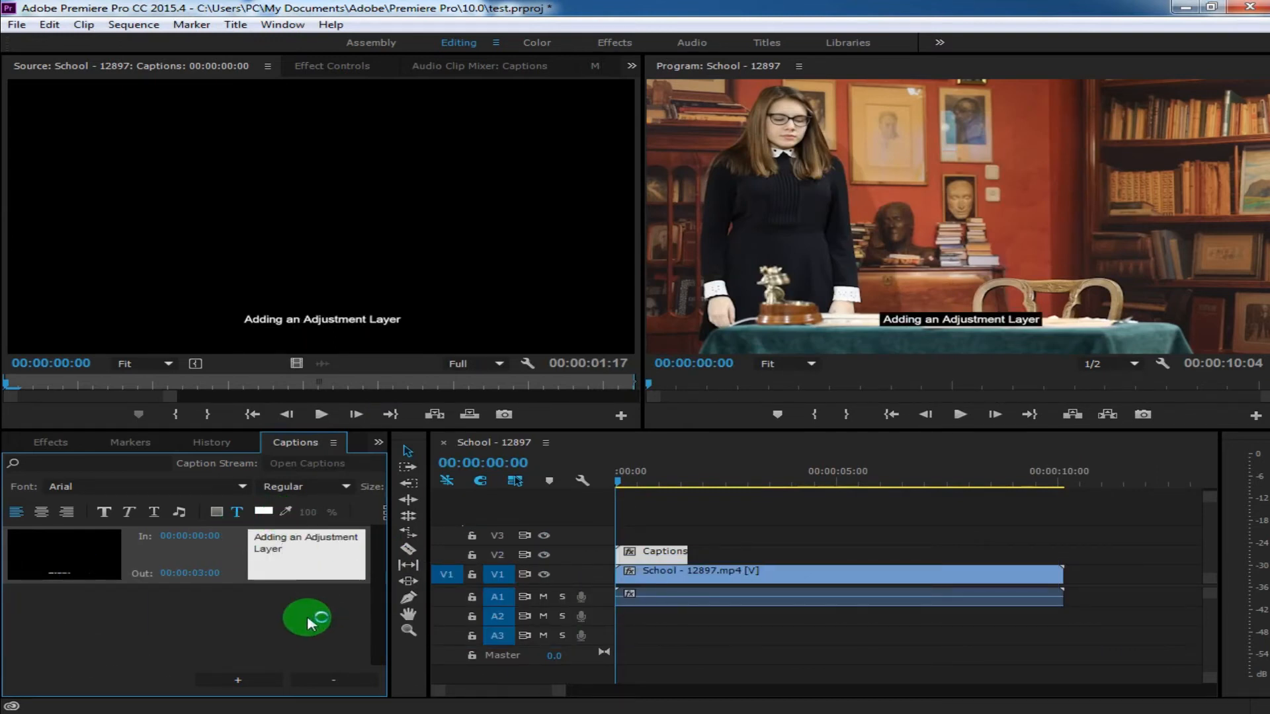
Step: Add a second caption block and fill it with "in Adobe Premiere is a" copied from the Notepad text
{"action": "left_click", "coordinate": [255, 681]}
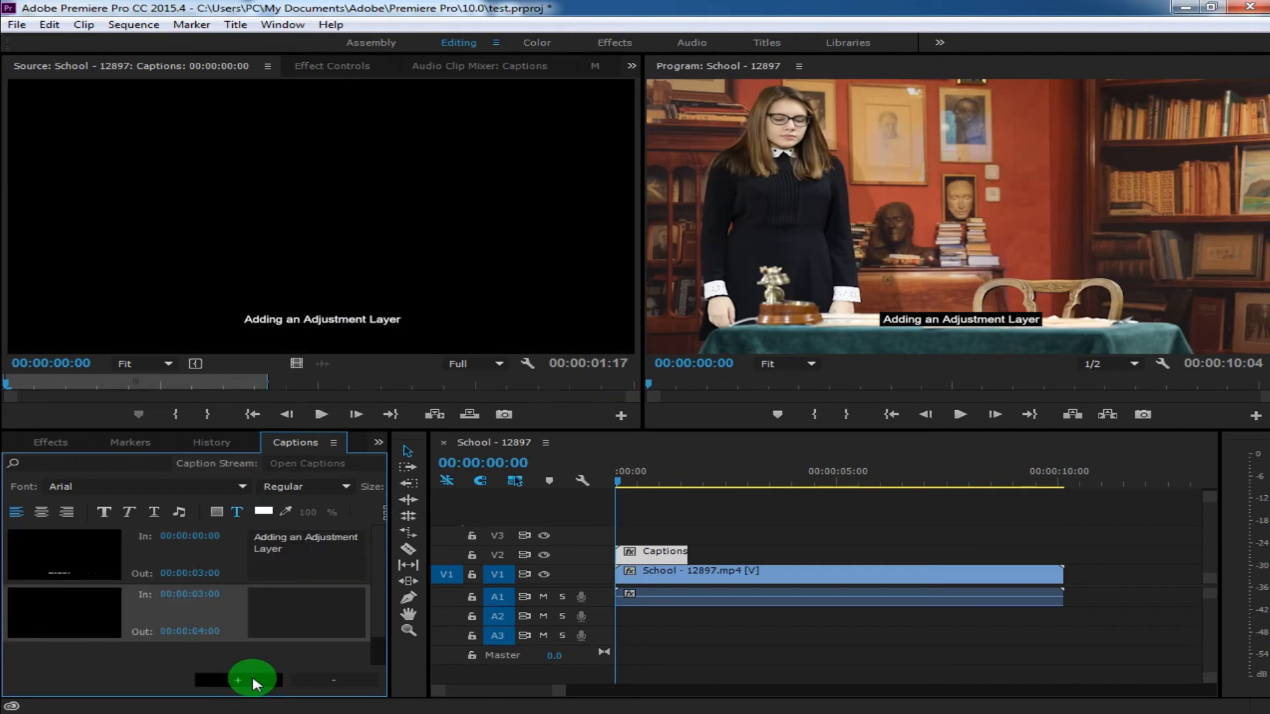
{"action": "left_click", "coordinate": [318, 605]}
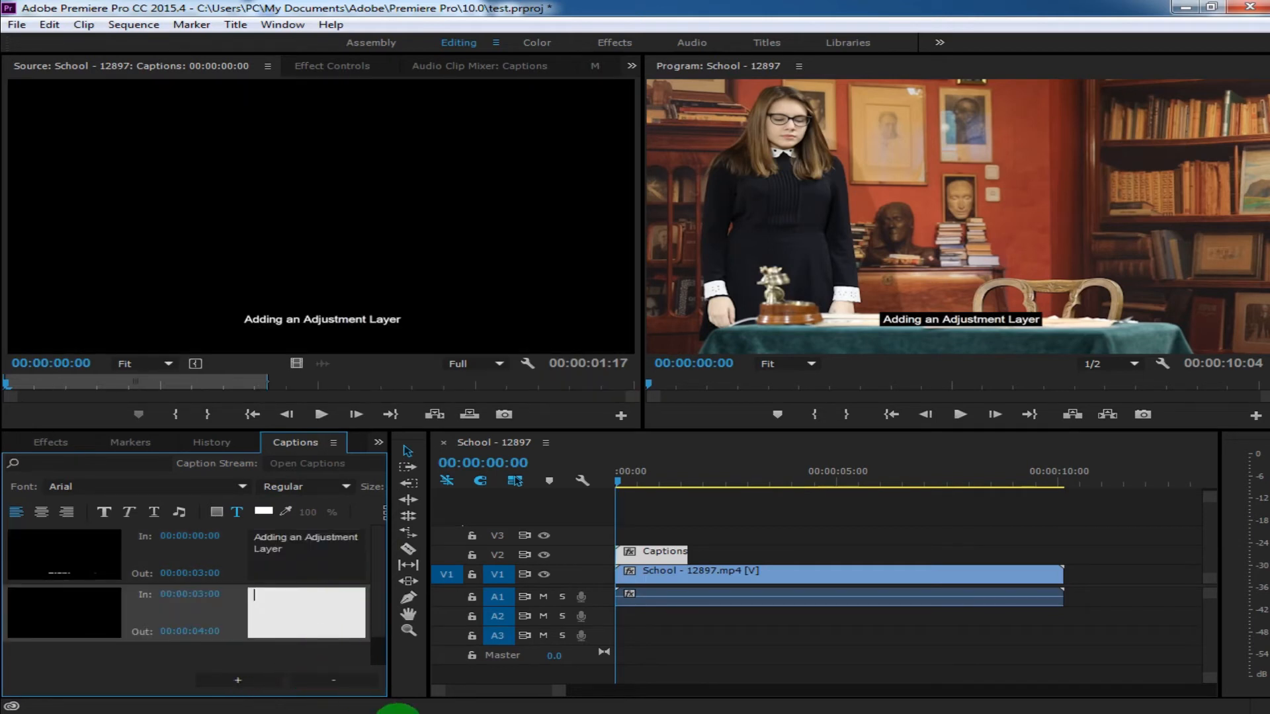
{"action": "left_click", "coordinate": [446, 712]}
{"action": "left_click_drag", "start_coordinate": [498, 160], "coordinate": [678, 162]}
{"action": "right_click", "coordinate": [657, 162]}
{"action": "left_click", "coordinate": [669, 213]}
{"action": "left_click", "coordinate": [267, 610]}
{"action": "right_click", "coordinate": [267, 610]}
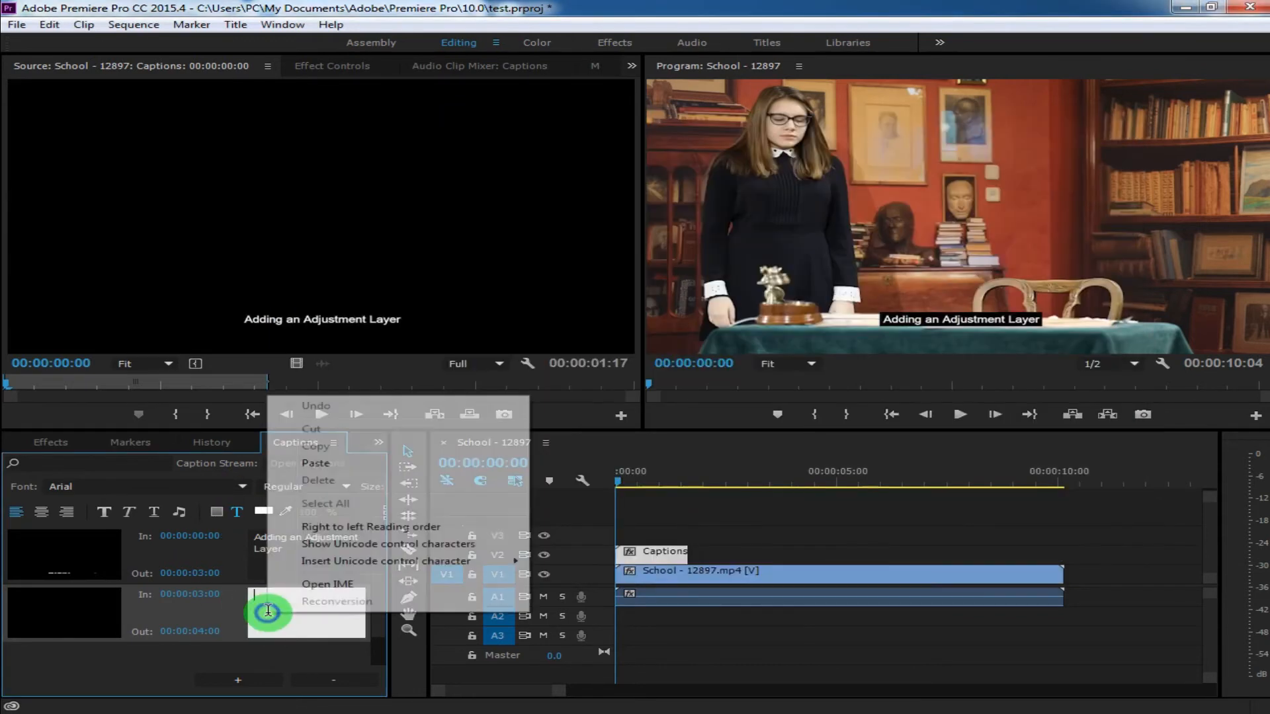
{"action": "left_click", "coordinate": [340, 459]}
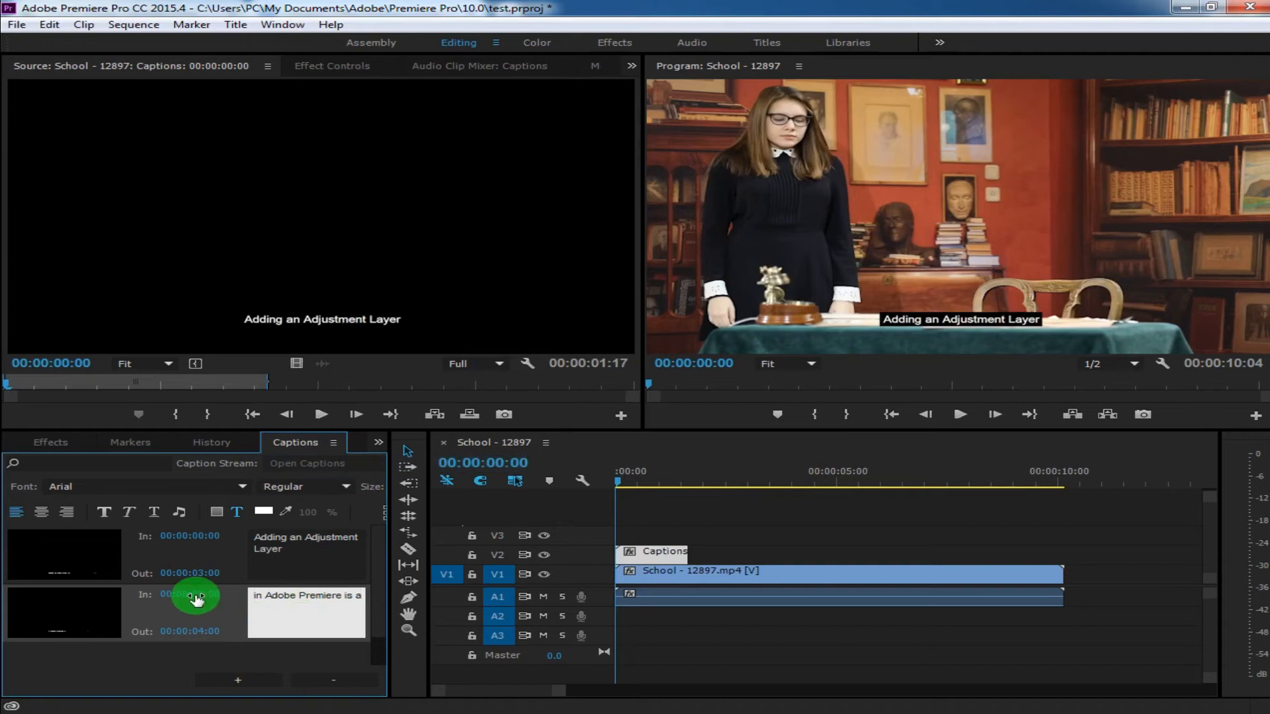
{"action": "left_click_drag", "start_coordinate": [187, 600], "coordinate": [205, 609]}
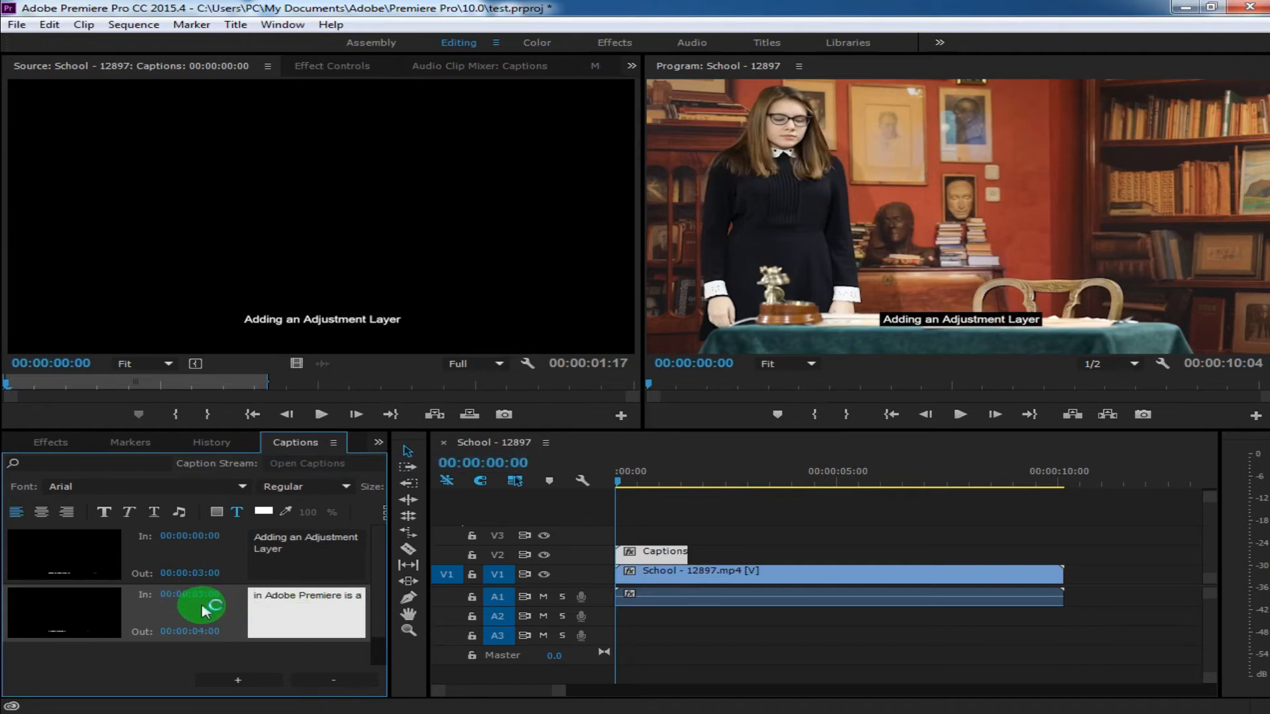
{"action": "left_click", "coordinate": [203, 550]}
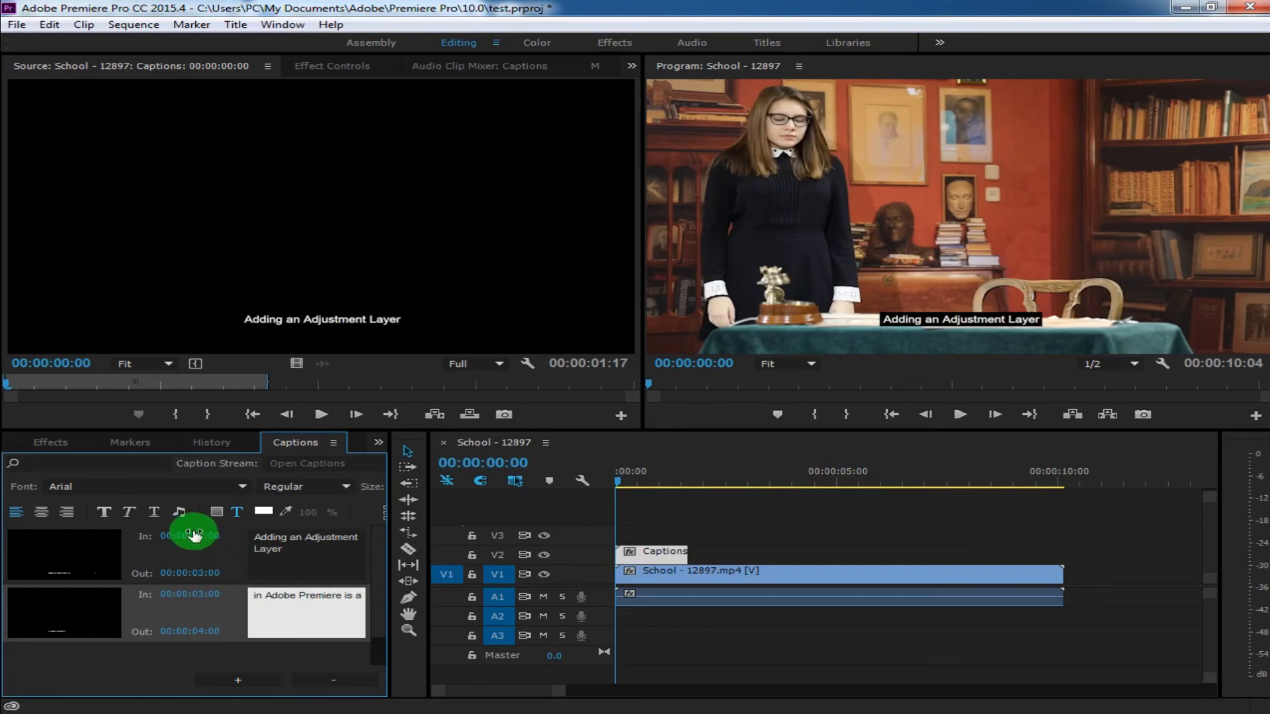
{"action": "left_click", "coordinate": [218, 580]}
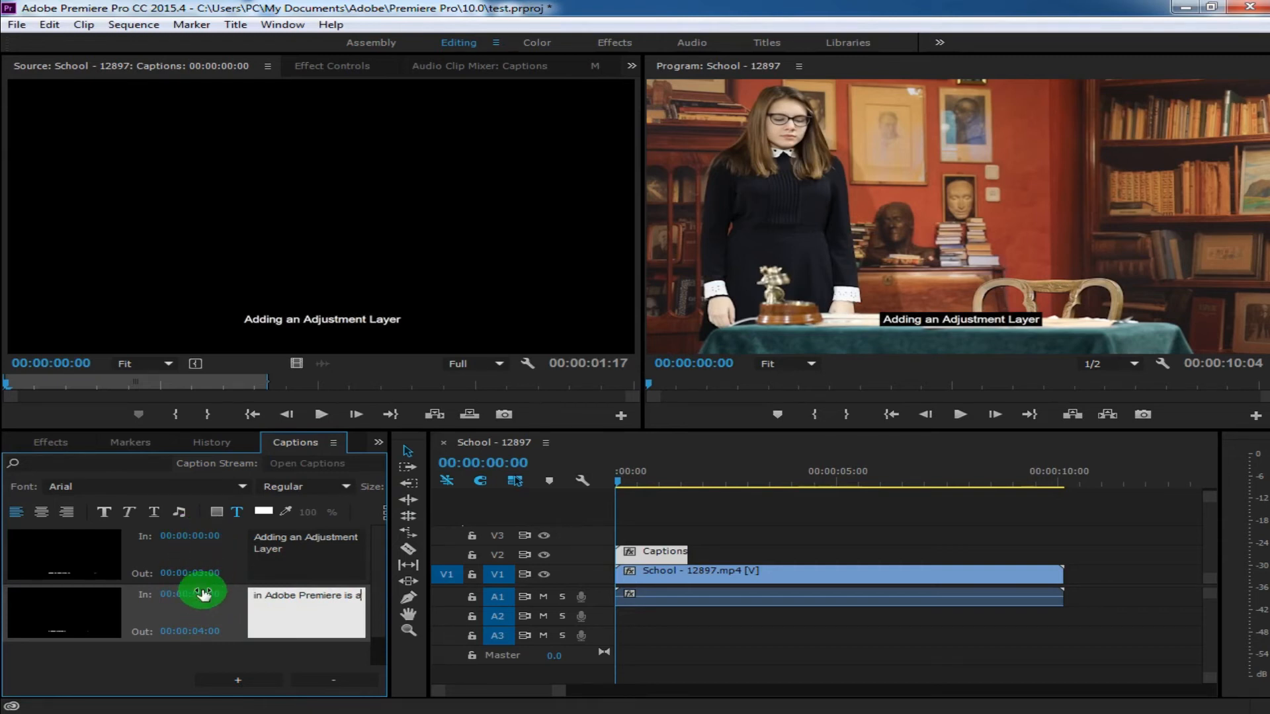
{"action": "left_click", "coordinate": [218, 600]}
{"action": "left_click", "coordinate": [206, 634]}
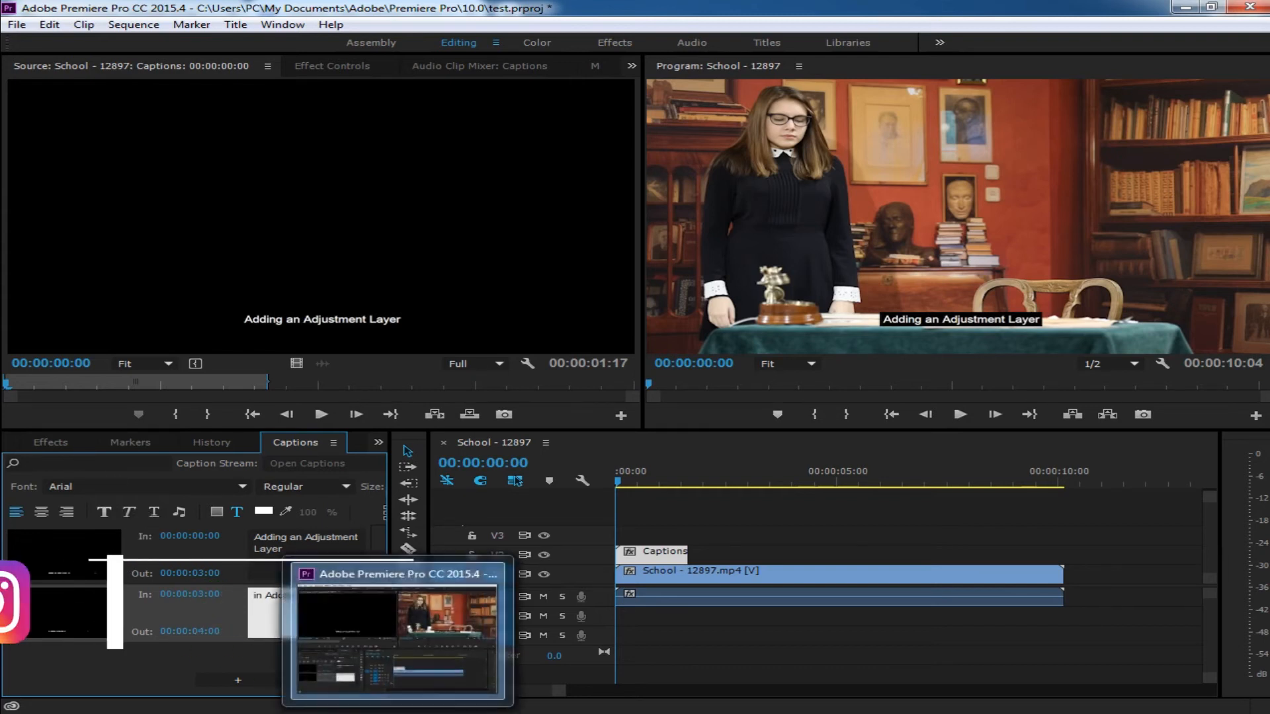
Step: Add a third caption block and fill it with "great way to easily edit" copied from the Notepad text
{"action": "key", "text": "alt+Tab"}
{"action": "left_click_drag", "start_coordinate": [682, 160], "coordinate": [849, 159]}
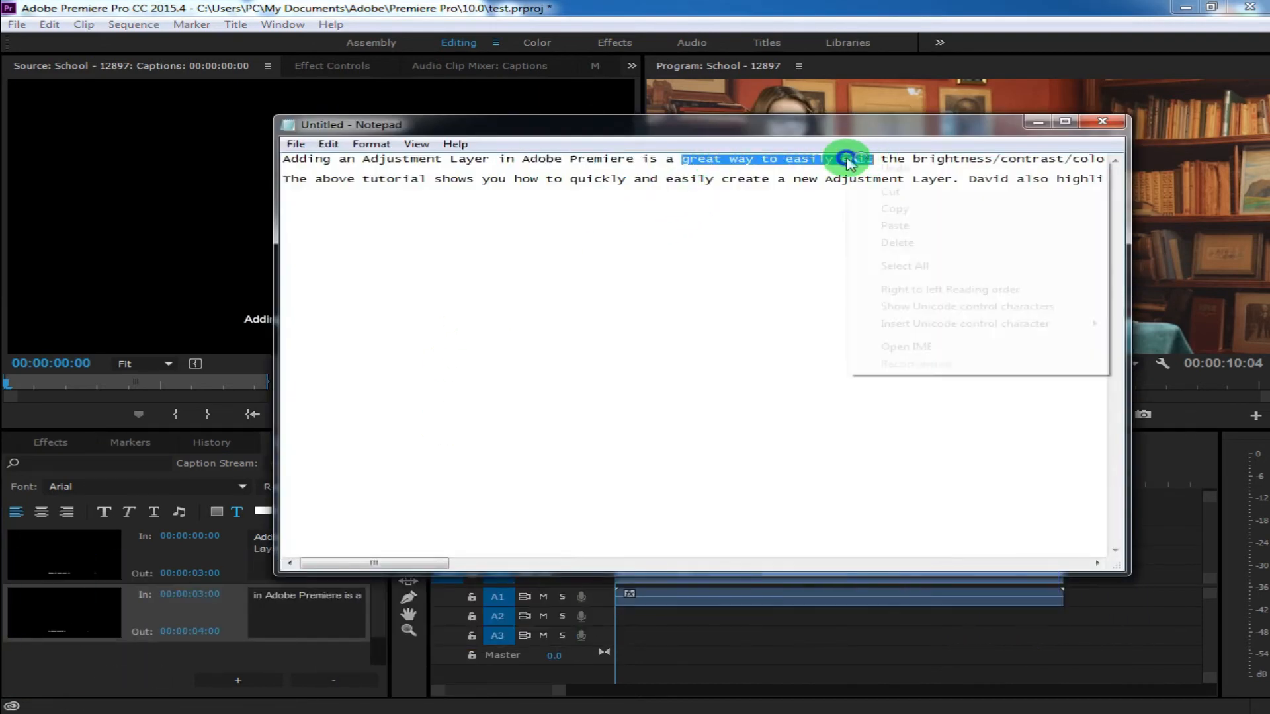
{"action": "right_click", "coordinate": [848, 159]}
{"action": "left_click", "coordinate": [860, 207]}
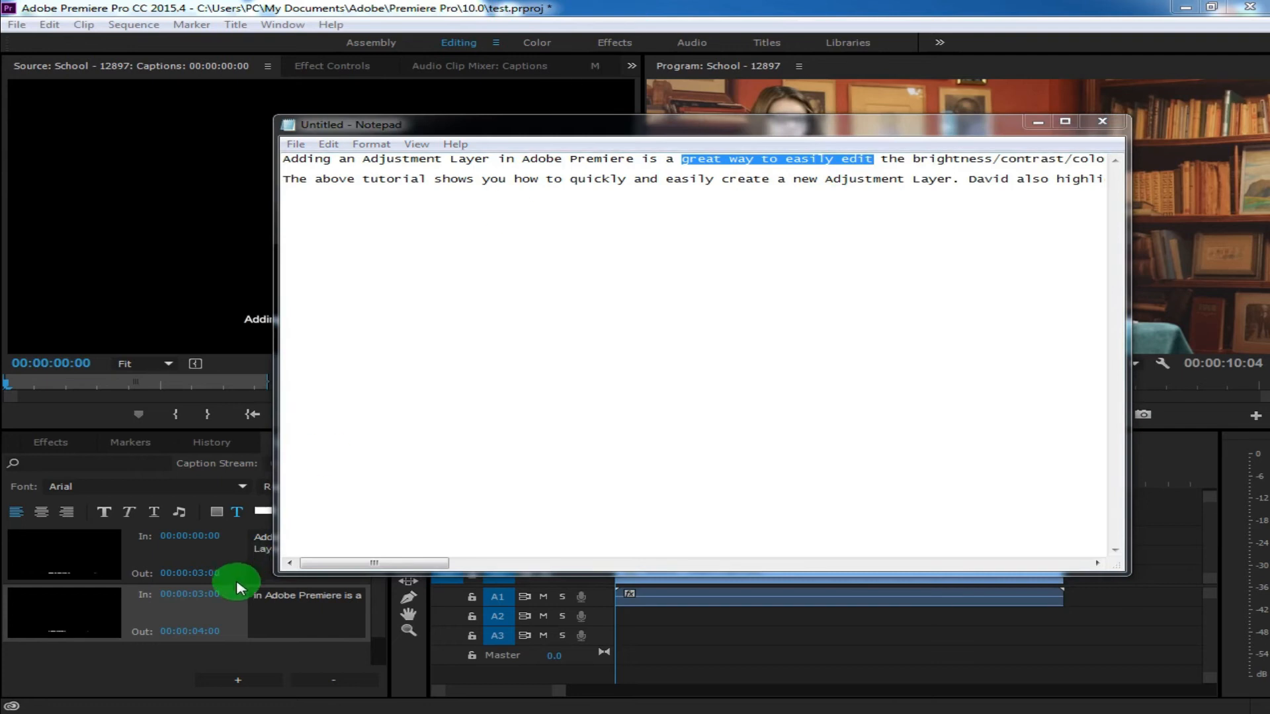
{"action": "left_click", "coordinate": [218, 672]}
{"action": "left_click", "coordinate": [264, 679]}
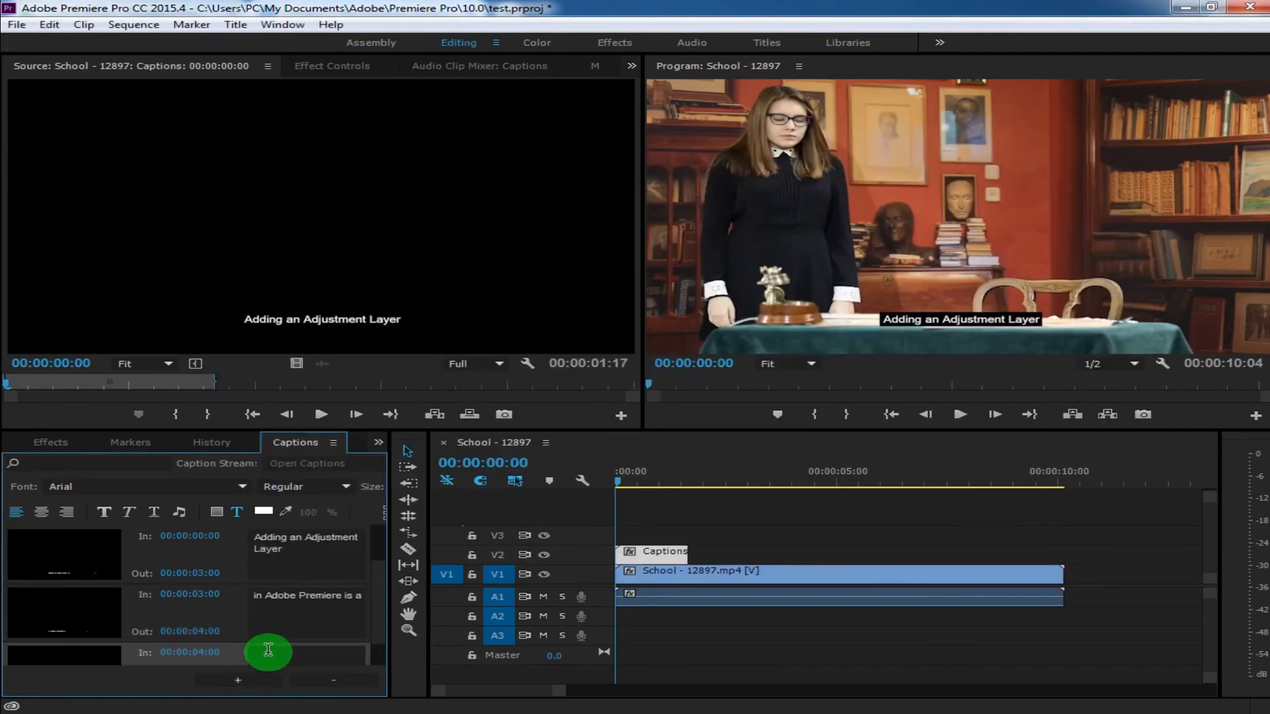
{"action": "left_click", "coordinate": [292, 622]}
{"action": "right_click", "coordinate": [292, 618]}
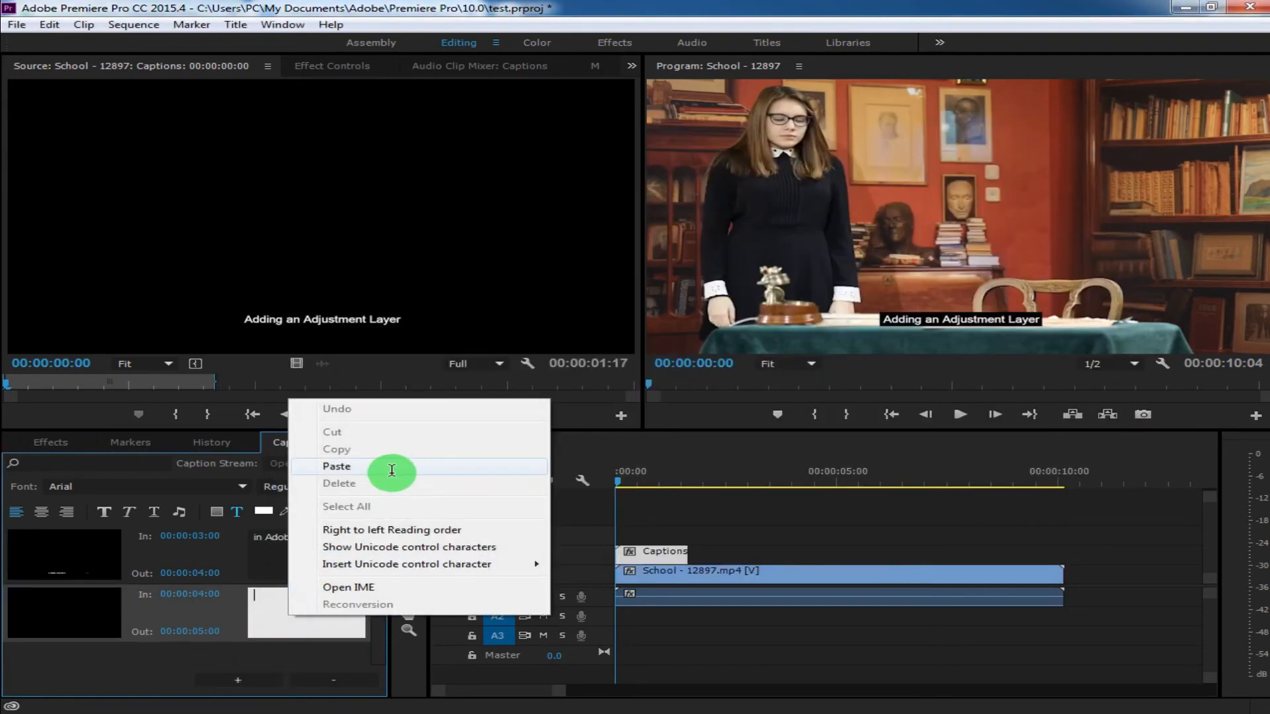
{"action": "left_click", "coordinate": [390, 474]}
Step: Add a fourth caption block and fill it with "the brightness/contrast/color balance/general" copied from the Notepad text
{"action": "left_click", "coordinate": [264, 681]}
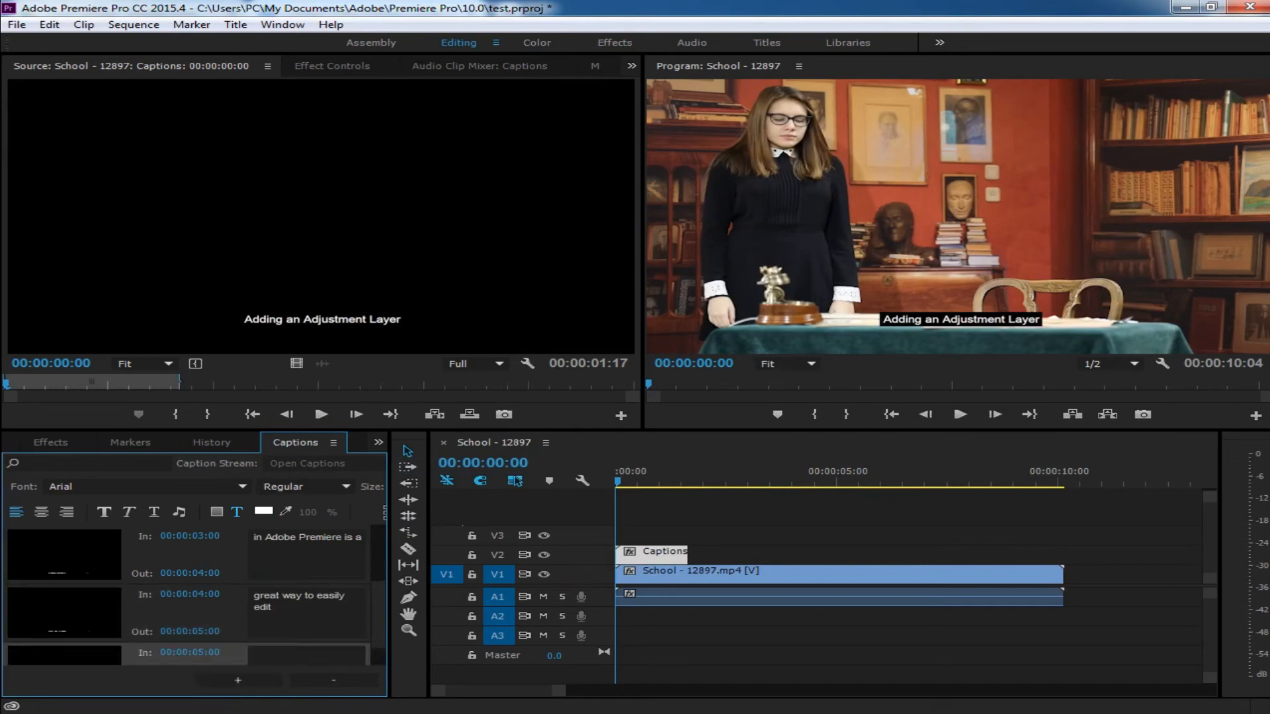
{"action": "key", "text": "alt+Tab"}
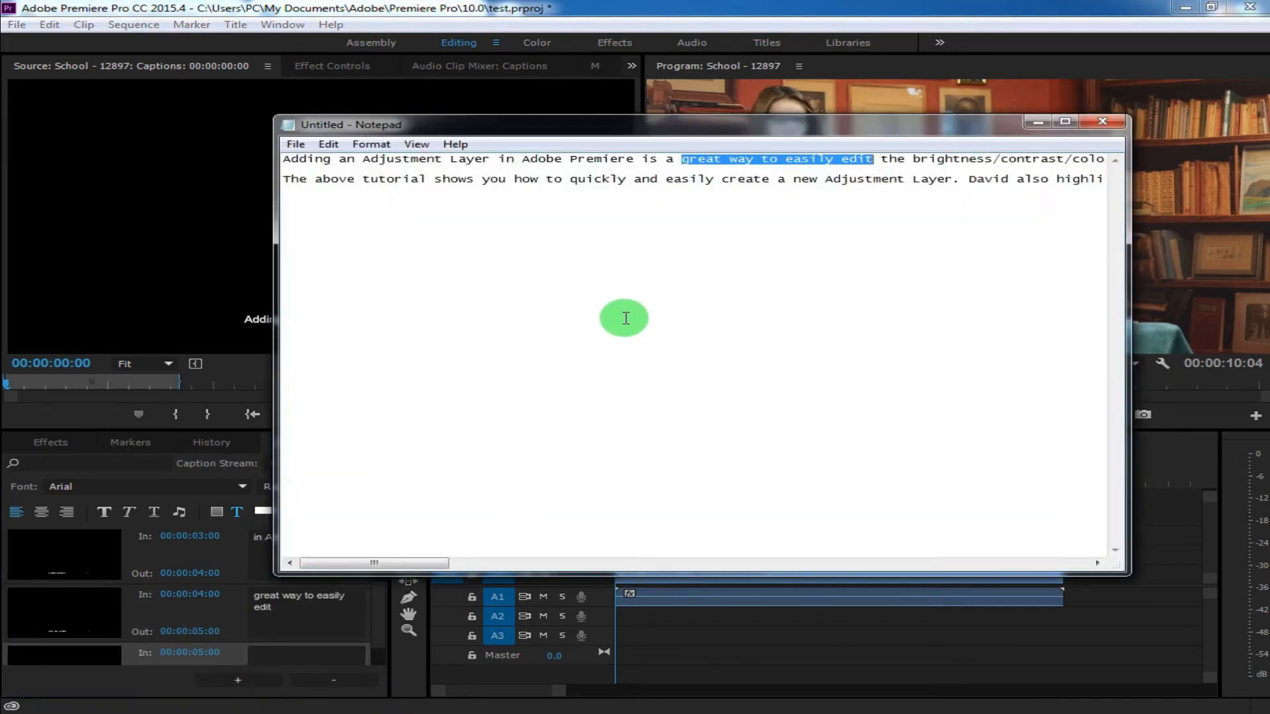
{"action": "left_click_drag", "start_coordinate": [439, 563], "coordinate": [509, 563]}
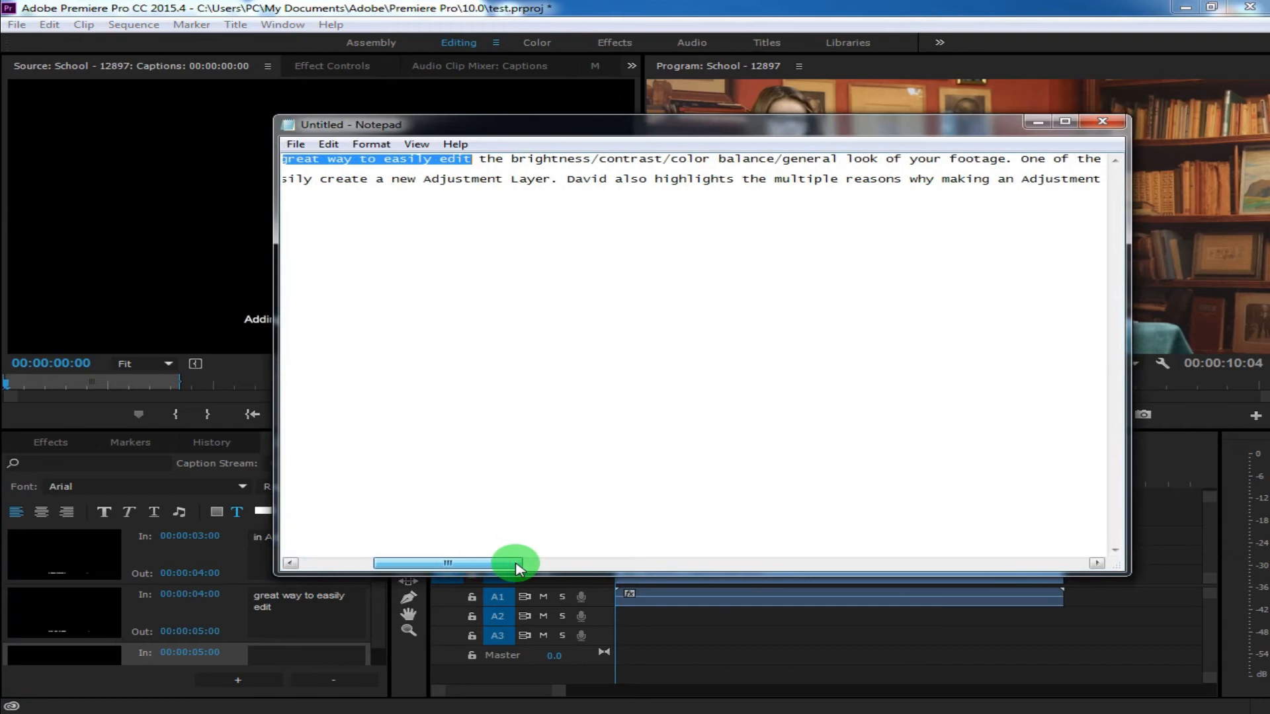
{"action": "left_click_drag", "start_coordinate": [482, 161], "coordinate": [829, 155]}
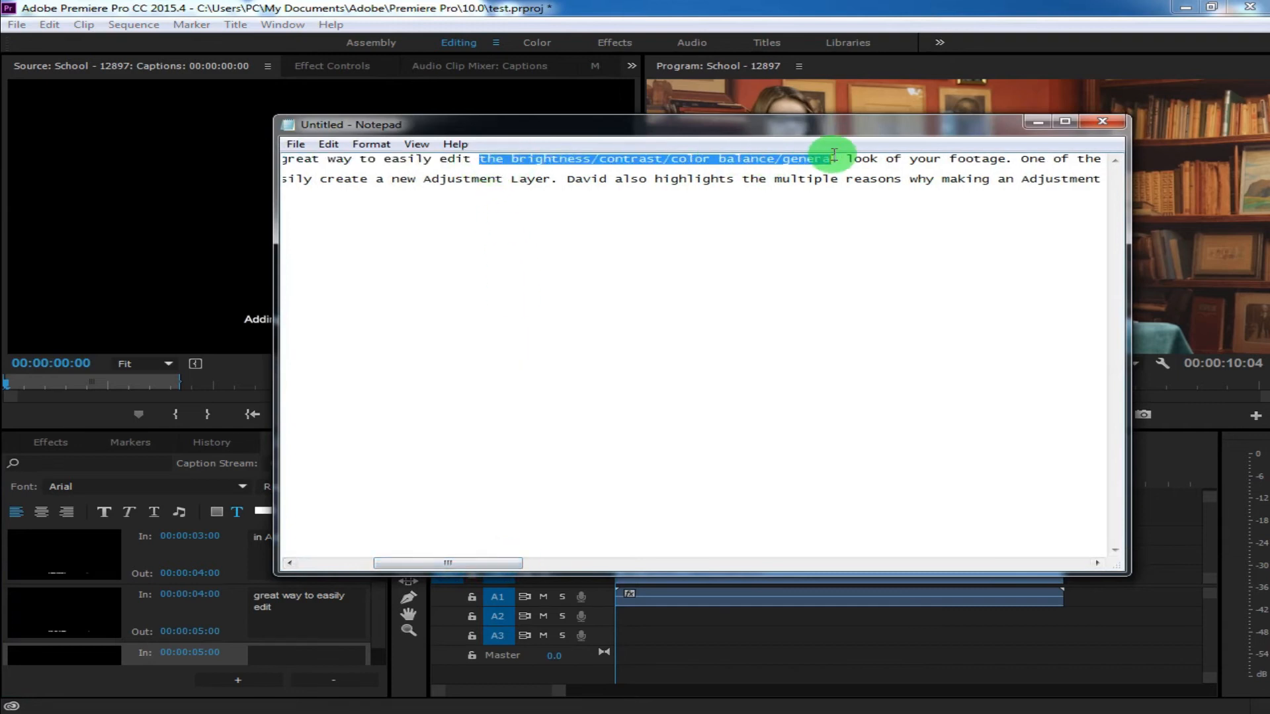
{"action": "right_click", "coordinate": [797, 161]}
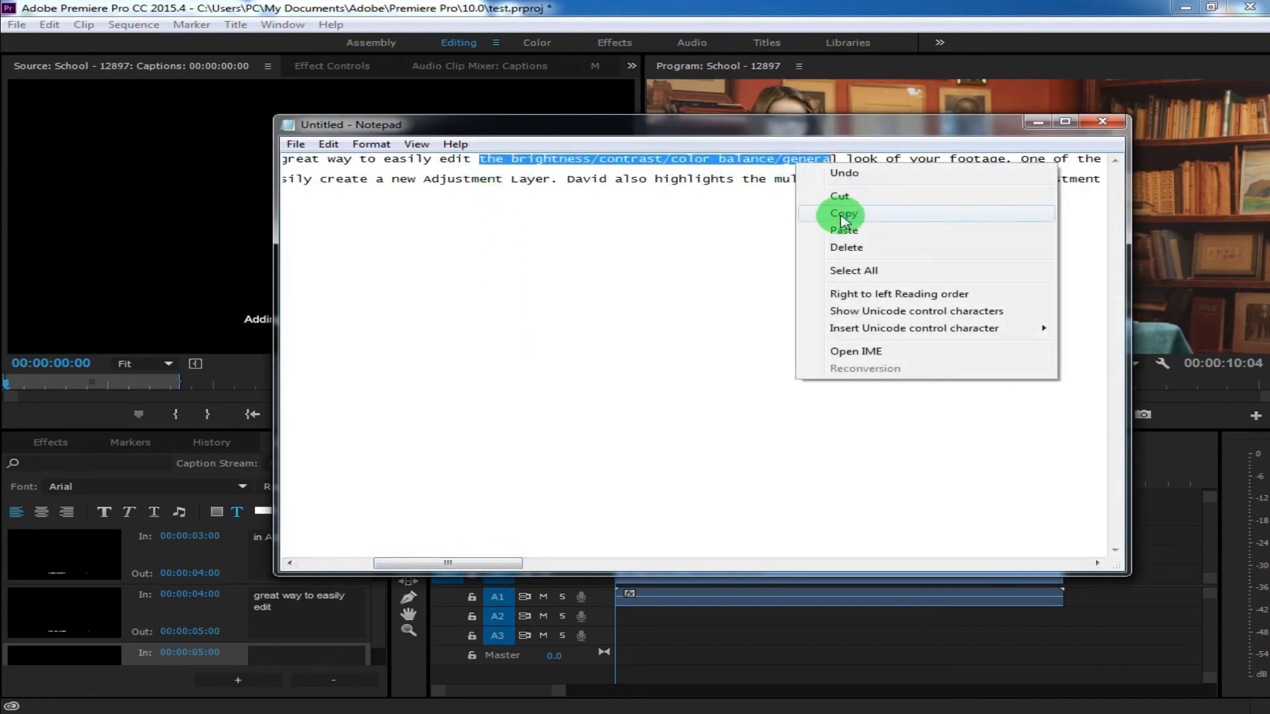
{"action": "left_click", "coordinate": [841, 213]}
{"action": "left_click_drag", "start_coordinate": [838, 159], "coordinate": [482, 156]}
{"action": "right_click", "coordinate": [498, 156]}
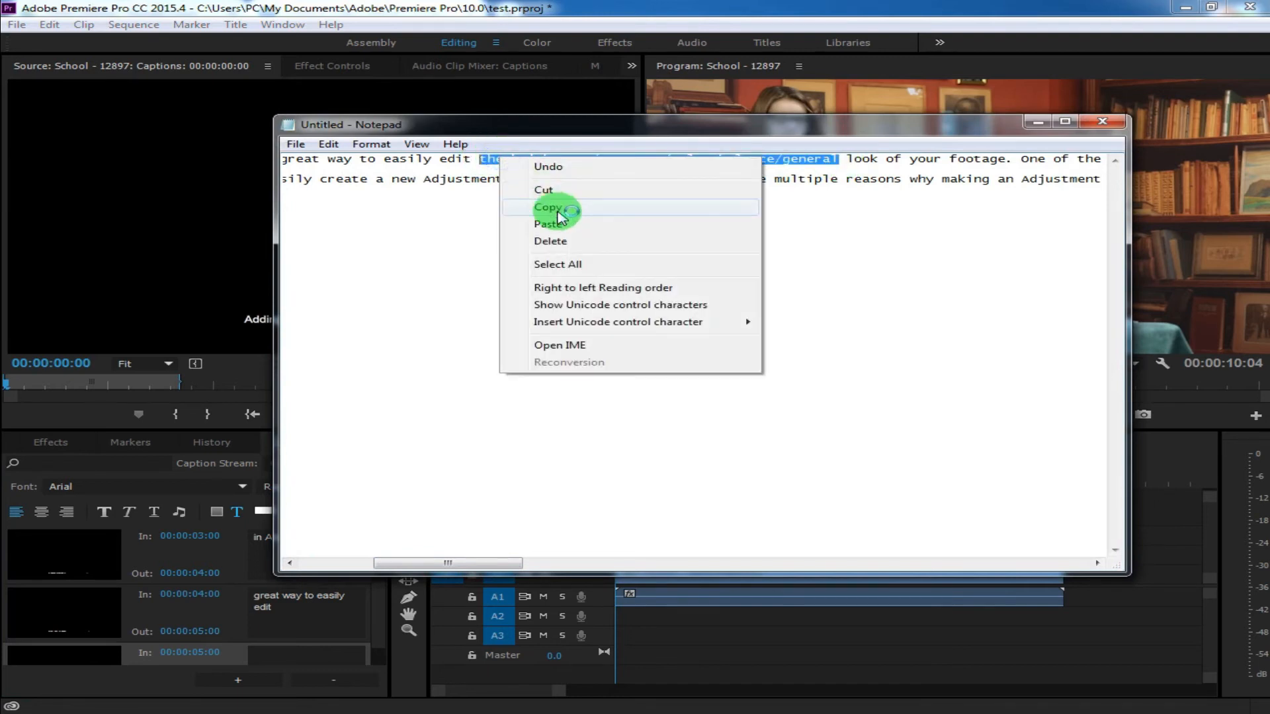
{"action": "left_click", "coordinate": [555, 209]}
{"action": "left_click", "coordinate": [261, 648]}
{"action": "right_click", "coordinate": [326, 649]}
{"action": "left_click", "coordinate": [387, 504]}
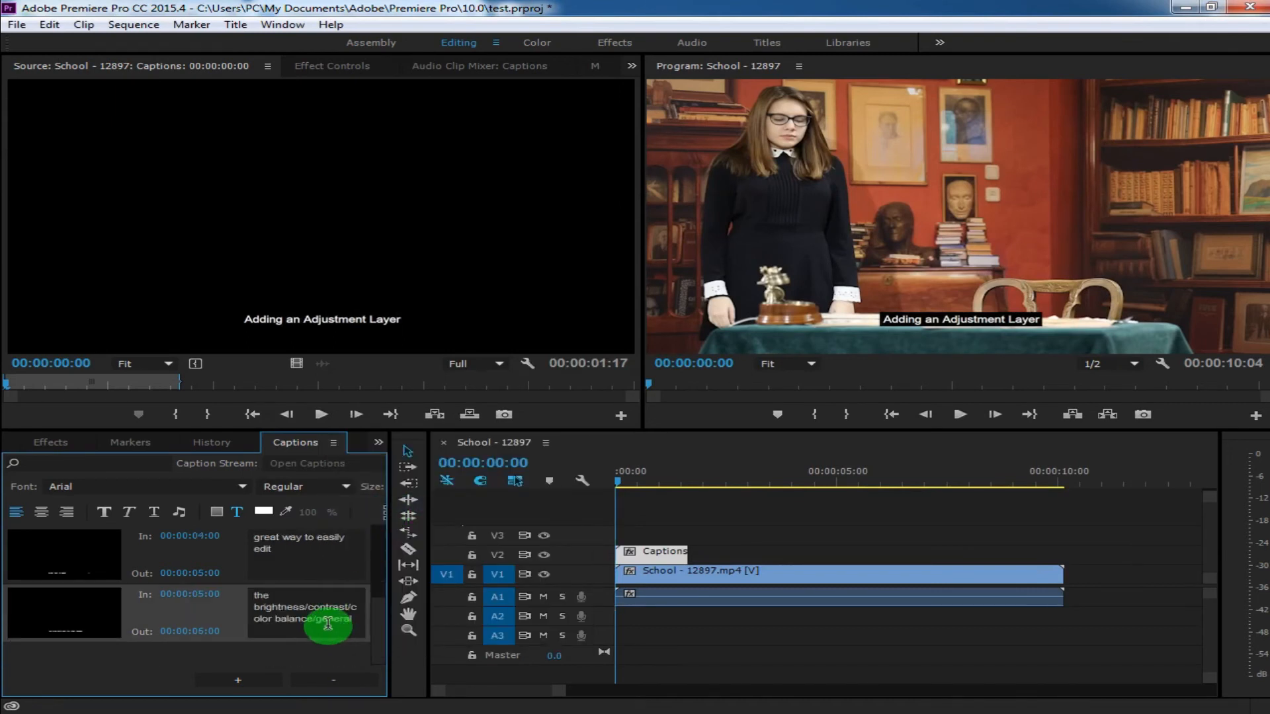
Step: Add a fifth caption block and fill it with "balance/general look of your footage. One of the most" copied from the Notepad text
{"action": "left_click", "coordinate": [246, 678]}
{"action": "left_click", "coordinate": [327, 656]}
{"action": "right_click", "coordinate": [290, 658]}
{"action": "left_click", "coordinate": [359, 516]}
{"action": "scroll", "coordinate": [343, 532], "scroll_direction": "down", "scroll_amount": 2}
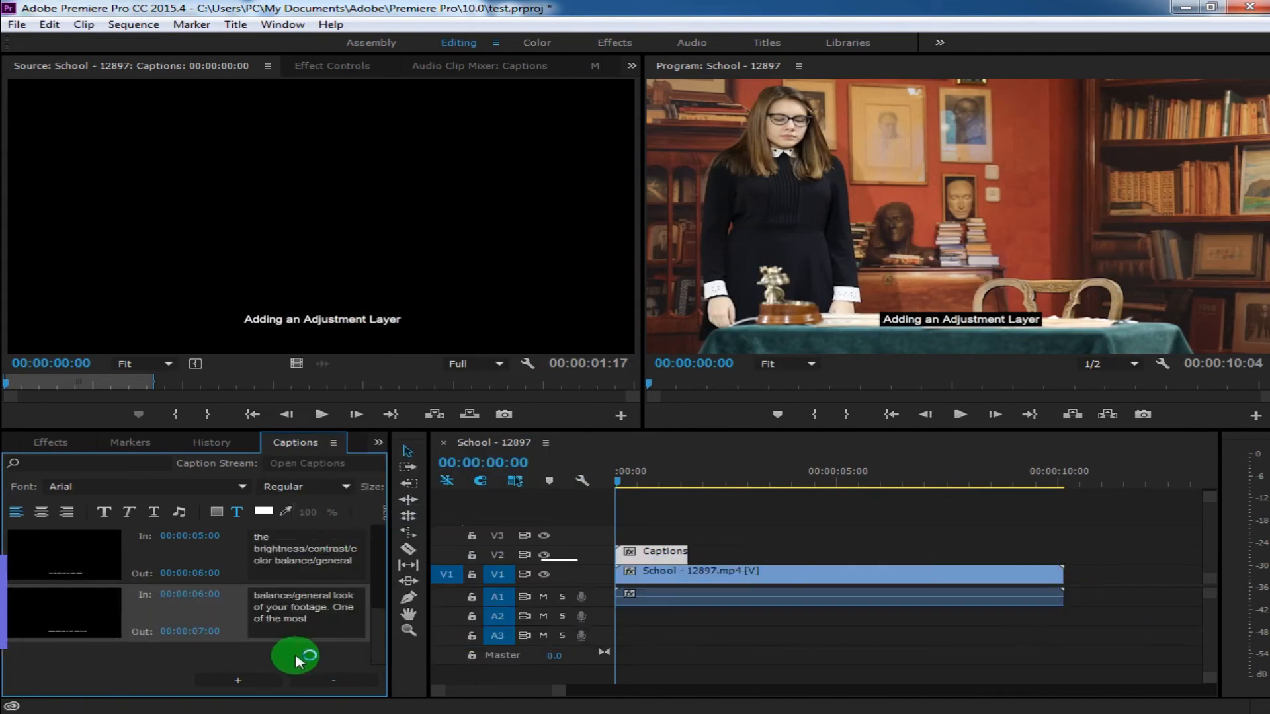
{"action": "scroll", "coordinate": [295, 659], "scroll_direction": "up", "scroll_amount": 3}
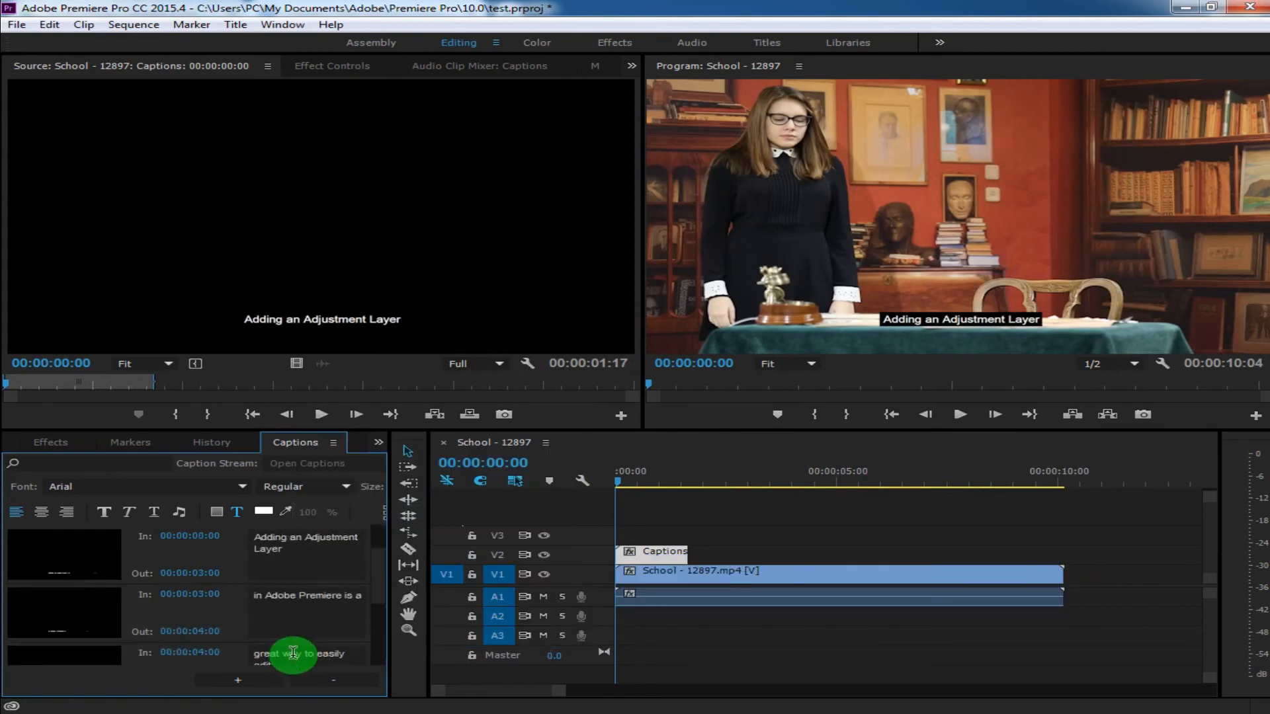
{"action": "scroll", "coordinate": [295, 659], "scroll_direction": "down", "scroll_amount": 3}
Step: Extend the end of the Captions clip on track V2 to a duration of 00:00:07:00
{"action": "left_click", "coordinate": [664, 558]}
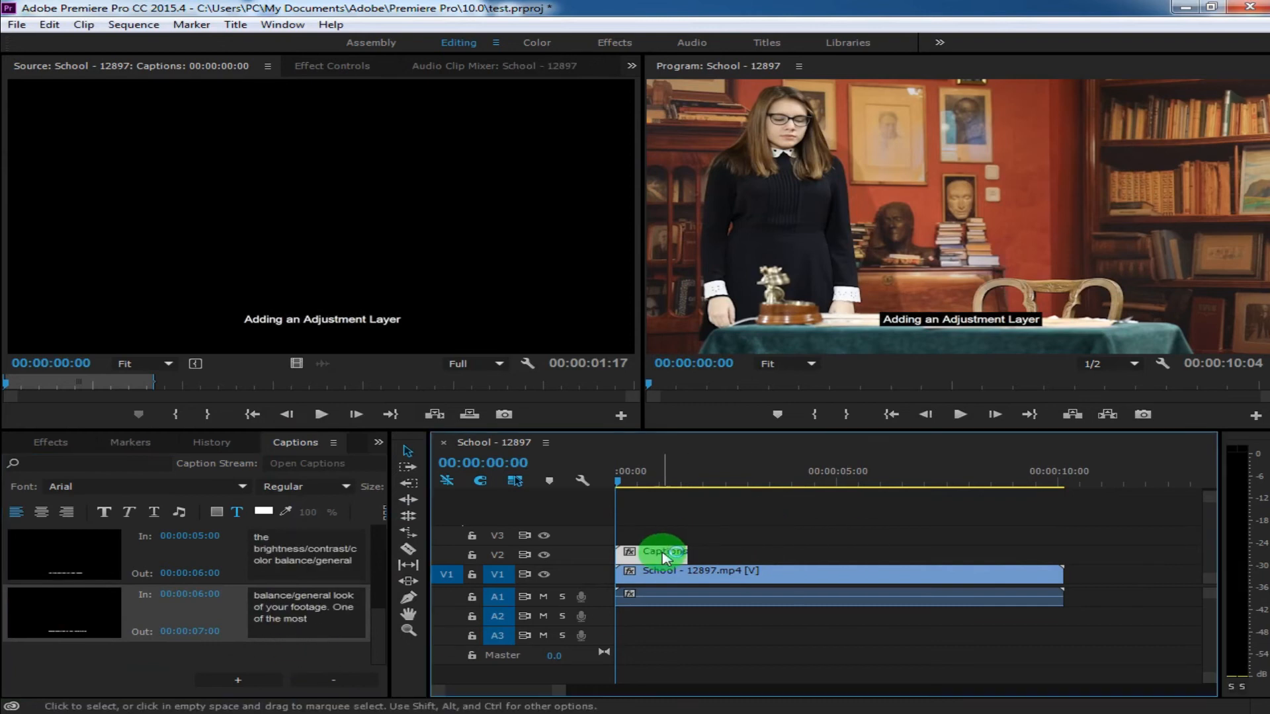
{"action": "mouse_move", "coordinate": [618, 476]}
{"action": "left_mouse_down"}
{"action": "mouse_move", "coordinate": [686, 474]}
{"action": "mouse_move", "coordinate": [601, 476]}
{"action": "left_mouse_up"}
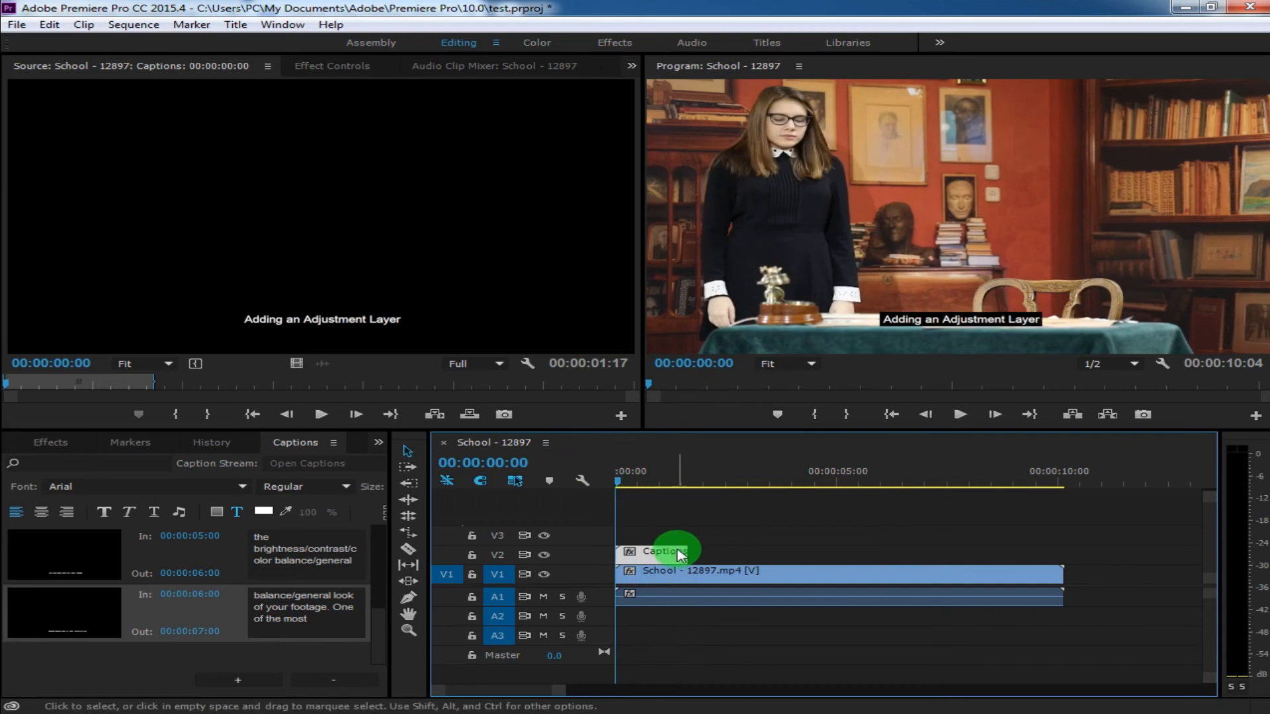
{"action": "left_click_drag", "start_coordinate": [691, 554], "coordinate": [914, 574]}
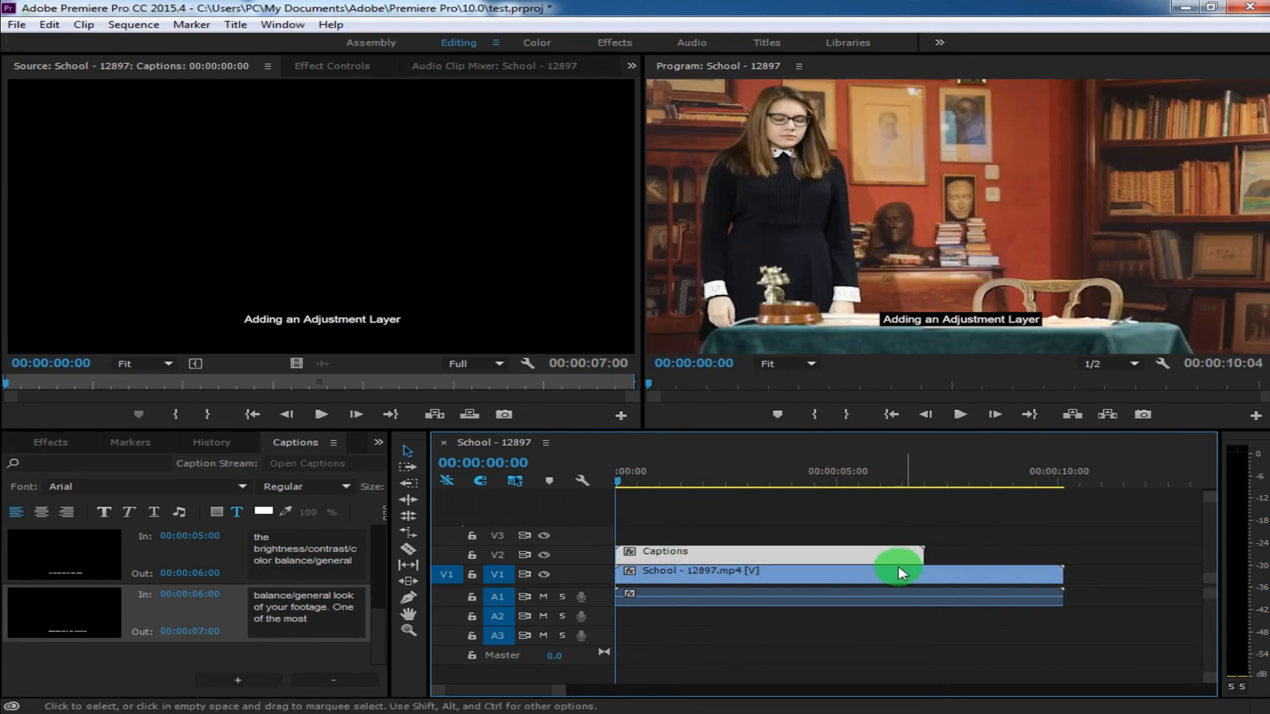
Step: Play the sequence from the start to check the captions over the video, and return the playhead to 00:00:00:00
{"action": "left_click_drag", "start_coordinate": [621, 485], "coordinate": [568, 486]}
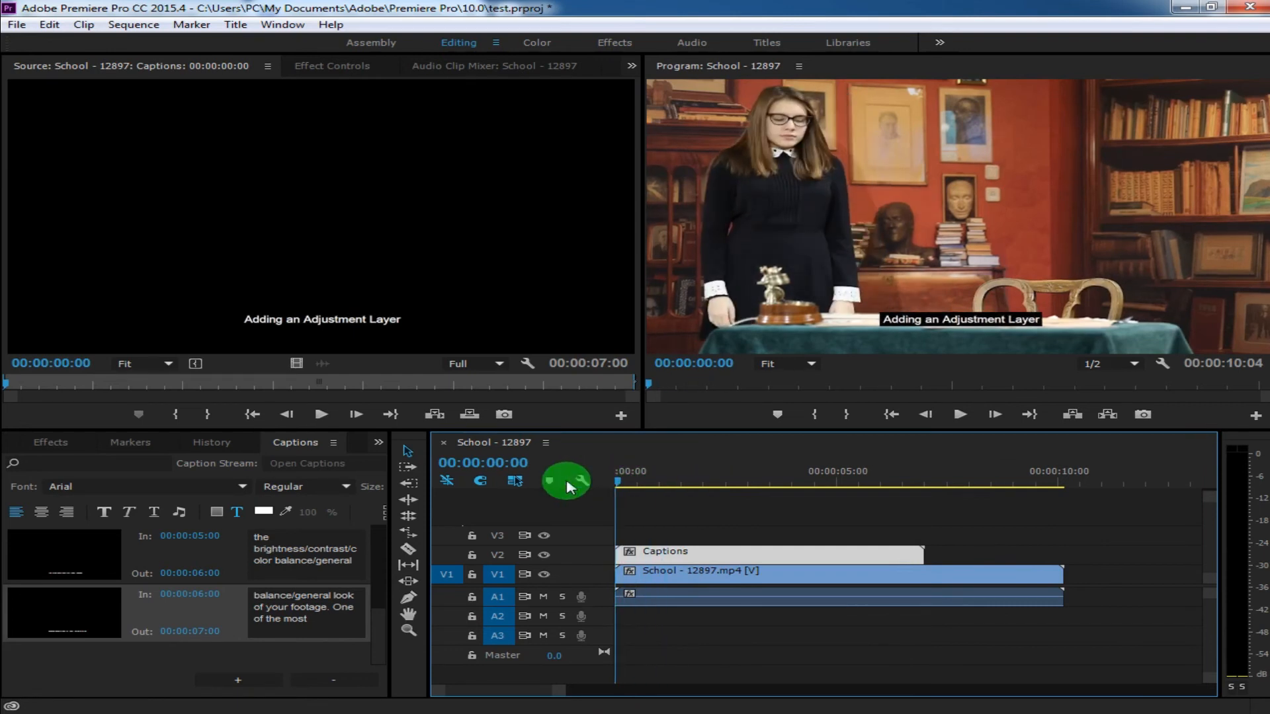
{"action": "key", "text": "space"}
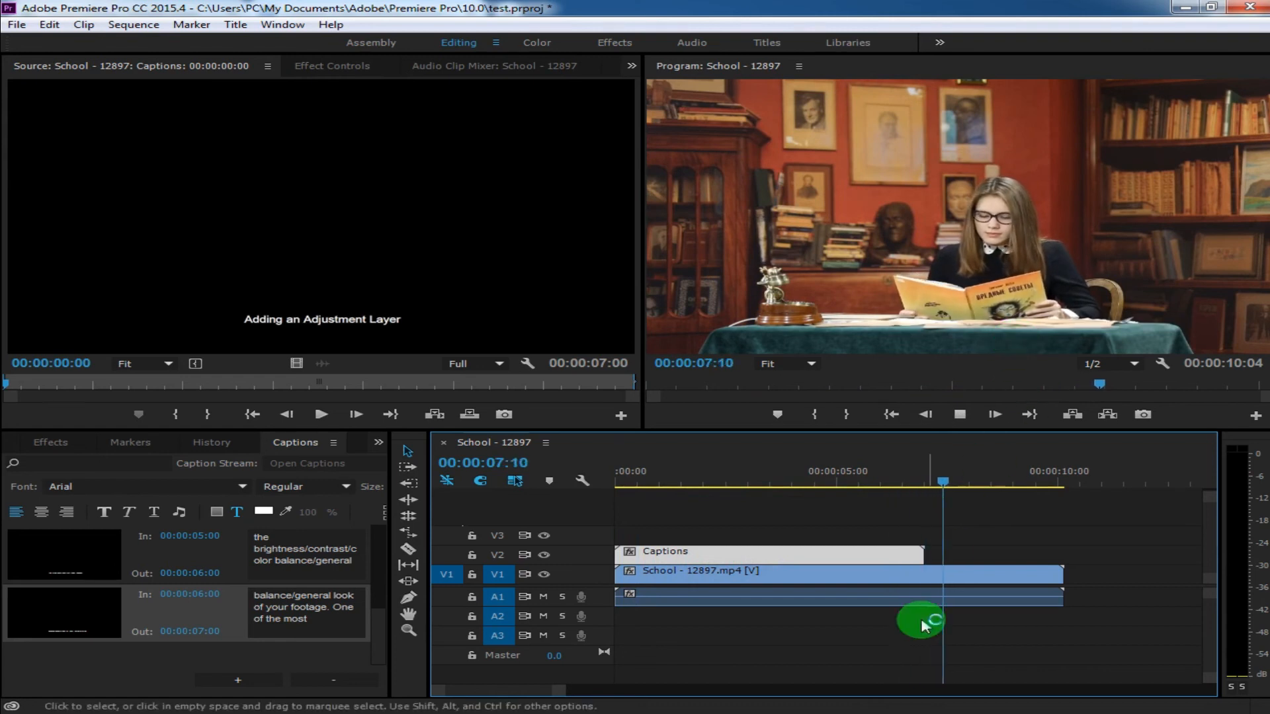
{"action": "left_click", "coordinate": [960, 414]}
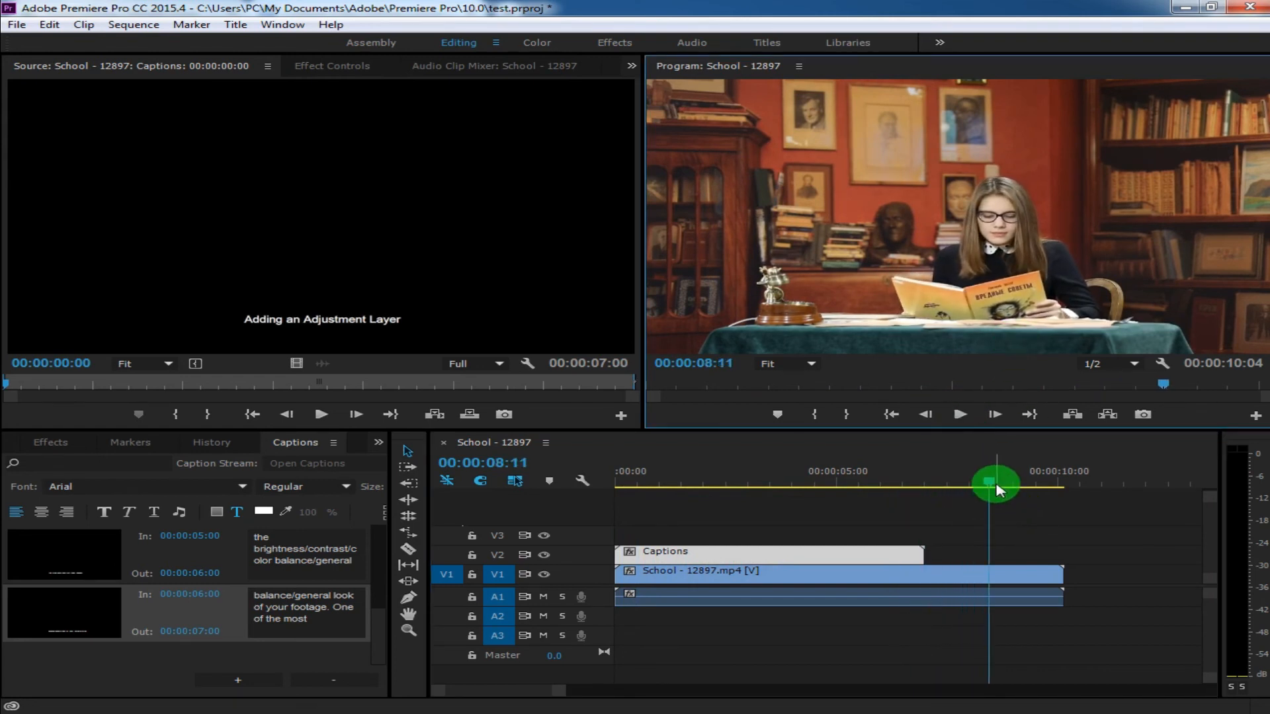
{"action": "left_click_drag", "start_coordinate": [985, 486], "coordinate": [681, 487]}
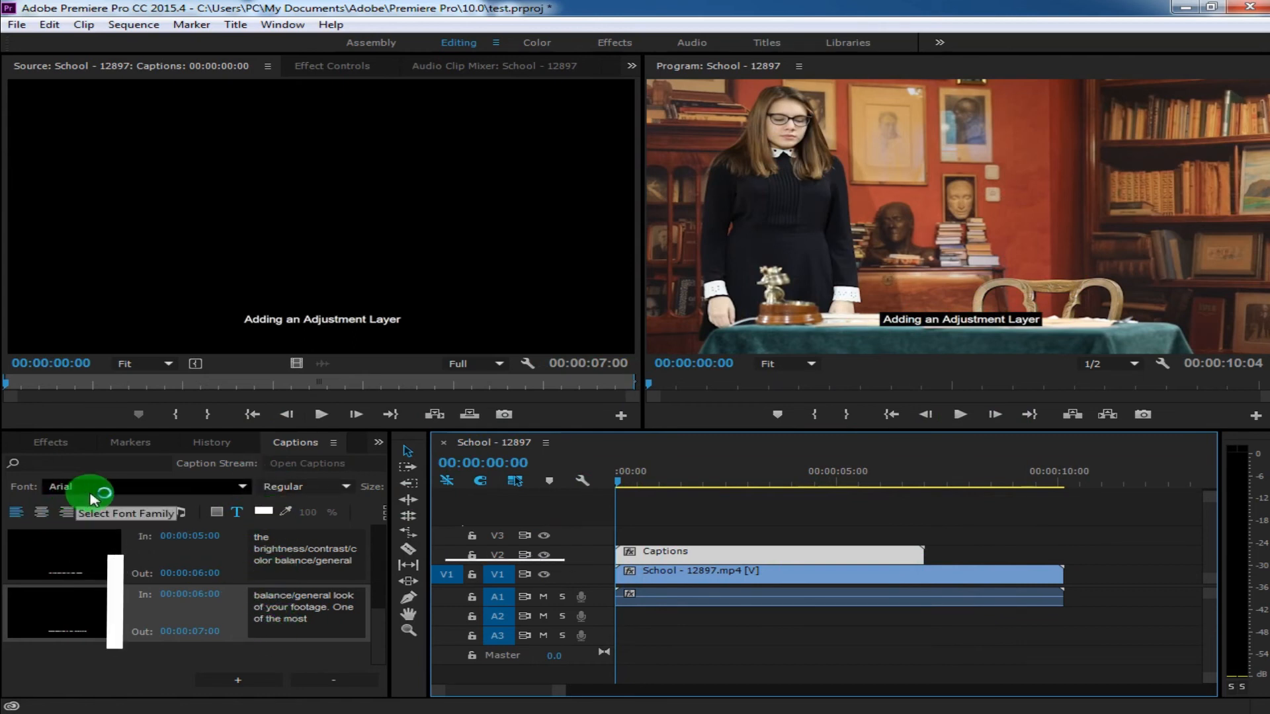
{"action": "key", "text": "ctrl+s"}
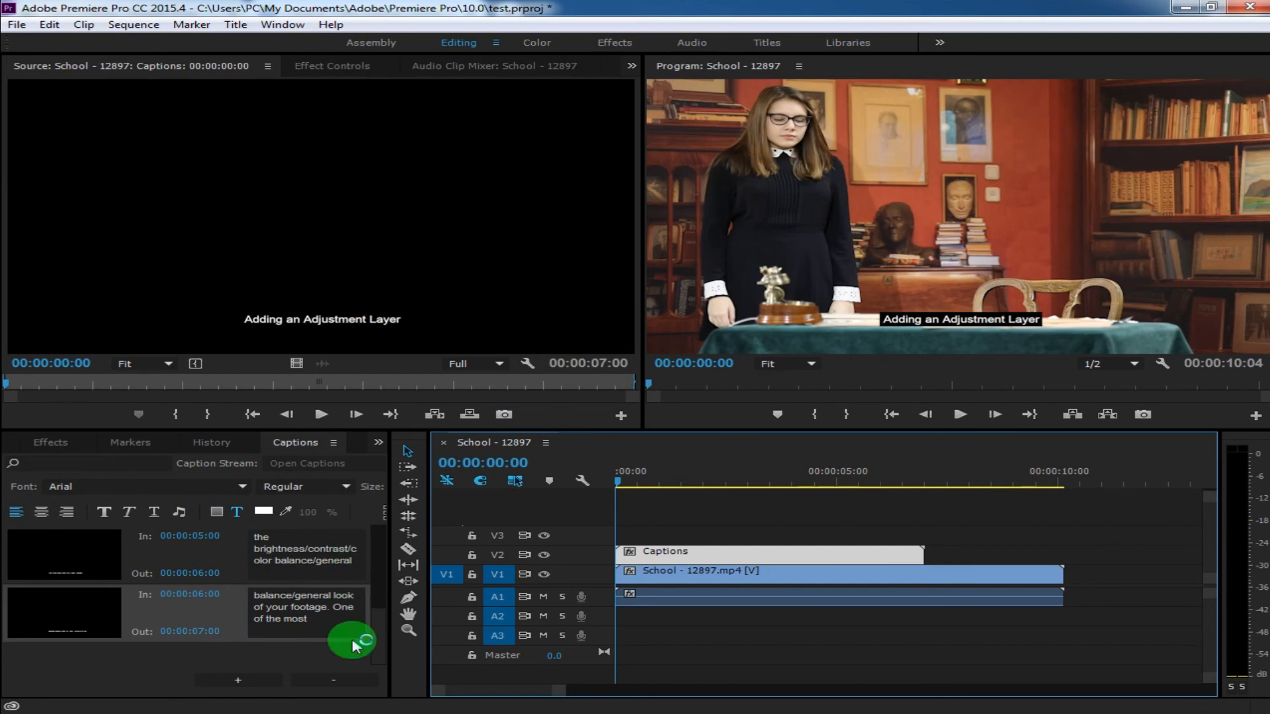
Step: Widen the Captions panel to reach its formatting options and try italic on the fifth caption block
{"action": "left_click_drag", "start_coordinate": [389, 631], "coordinate": [750, 638]}
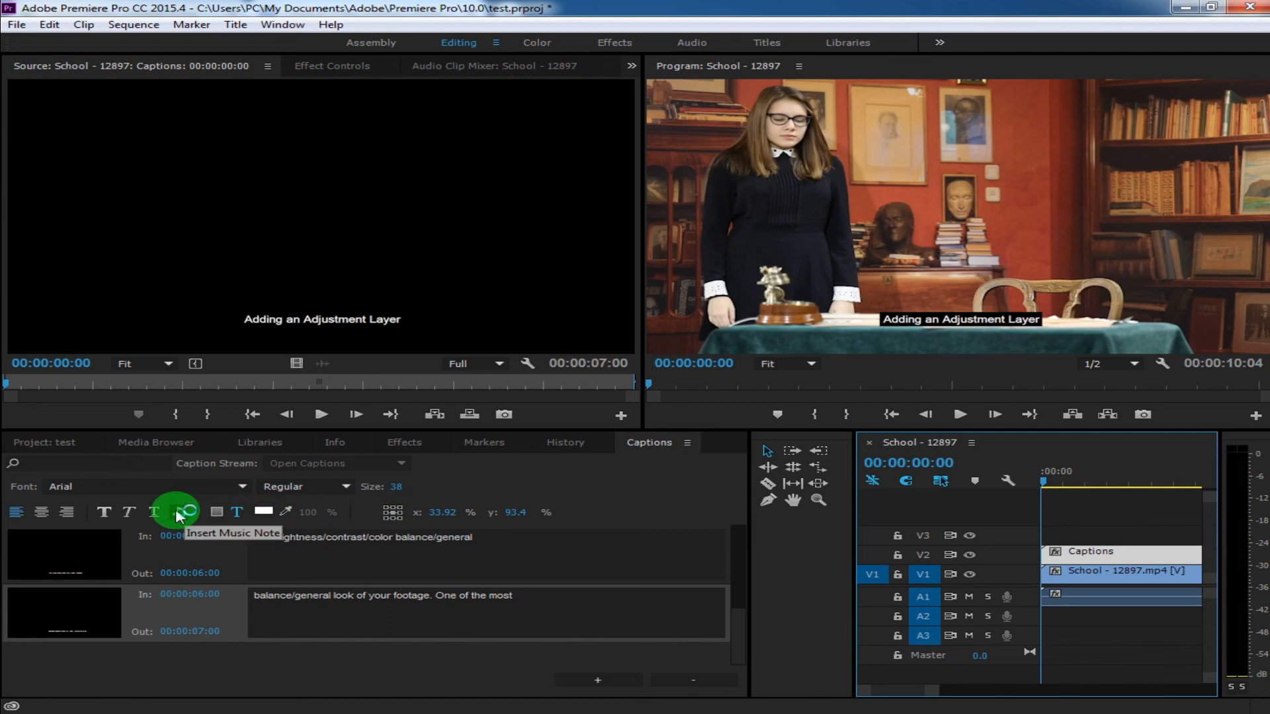
{"action": "left_click", "coordinate": [128, 512]}
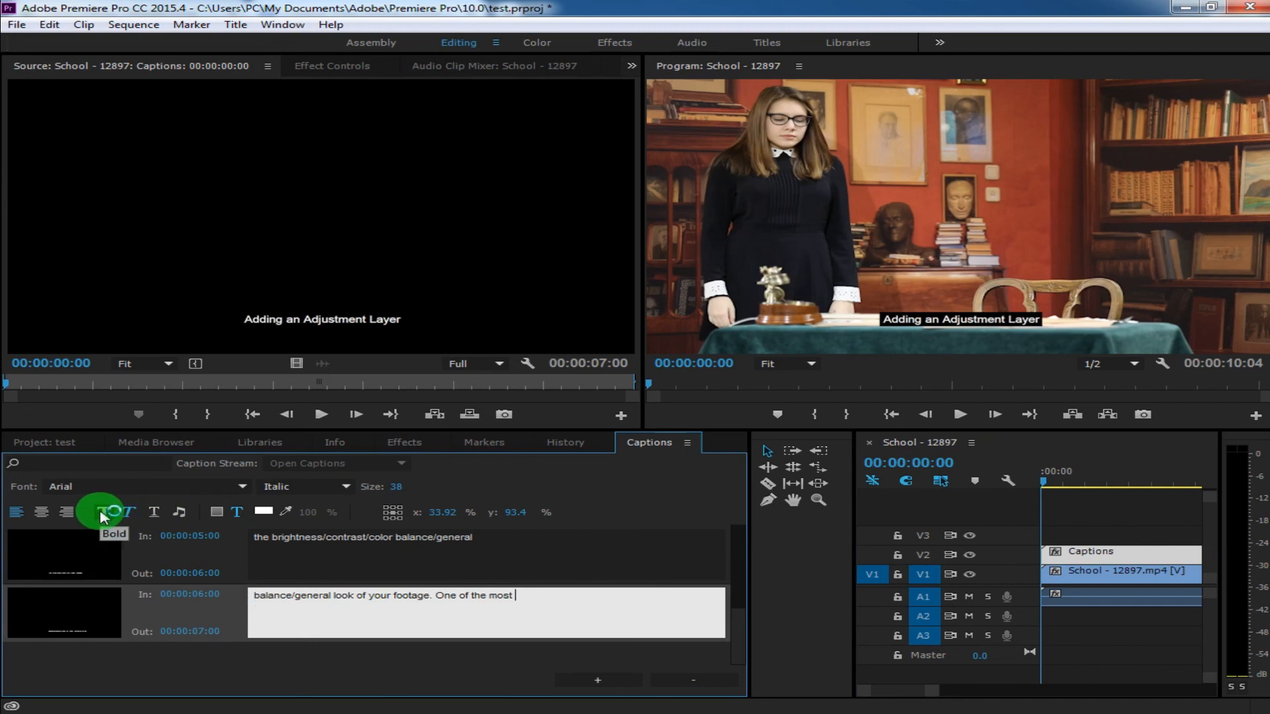
{"action": "left_click", "coordinate": [128, 513]}
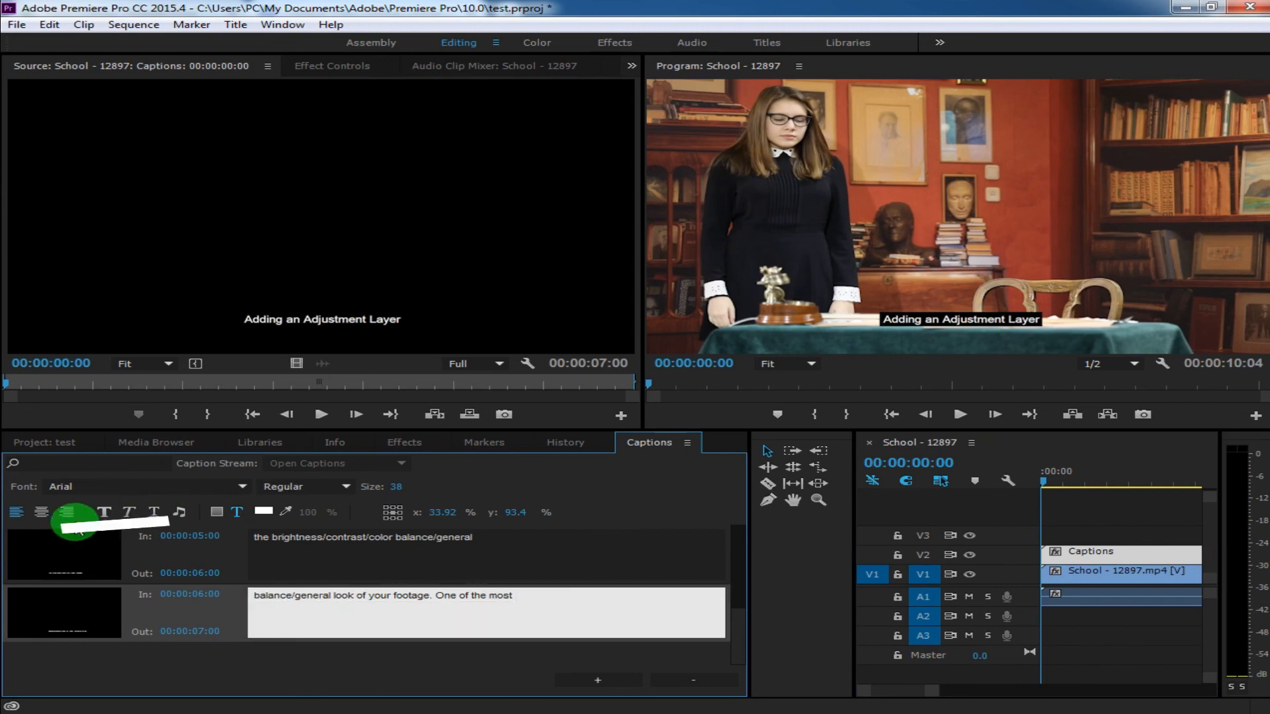
{"action": "left_click", "coordinate": [336, 487]}
{"action": "left_click", "coordinate": [334, 491]}
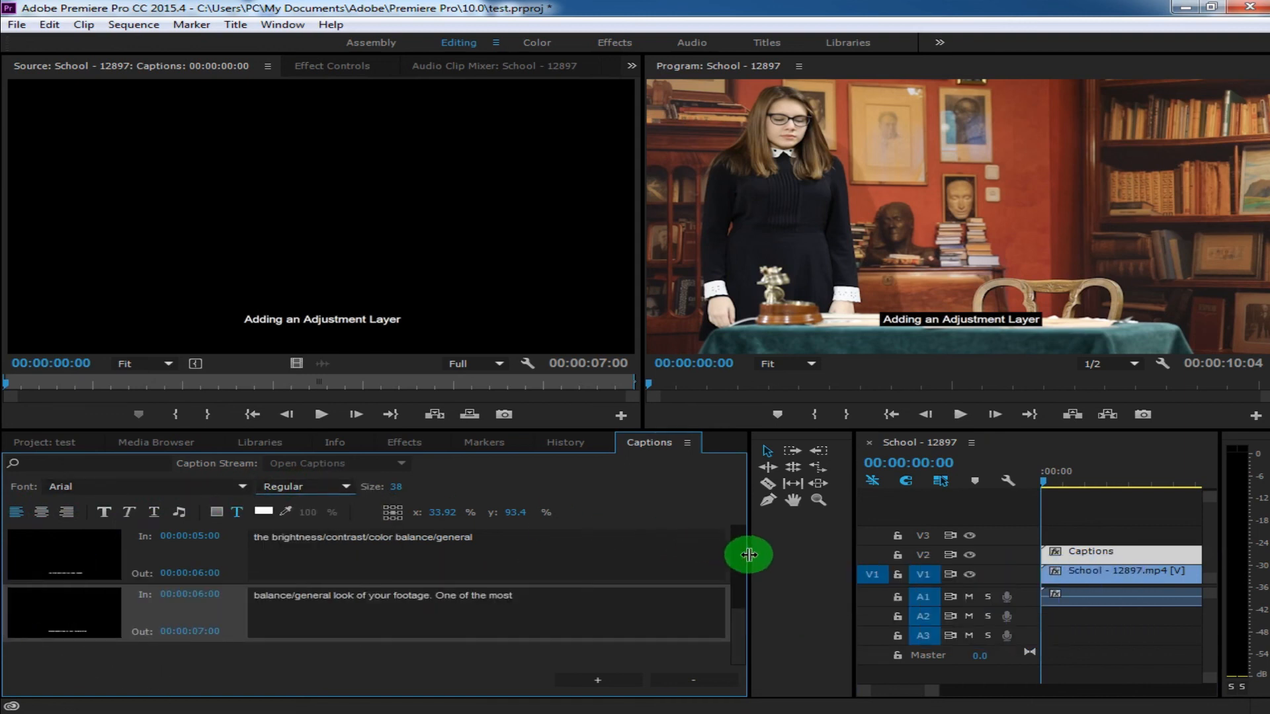
Step: Narrow the Captions panel again and widen the timeline into the freed space
{"action": "left_click_drag", "start_coordinate": [748, 556], "coordinate": [380, 554]}
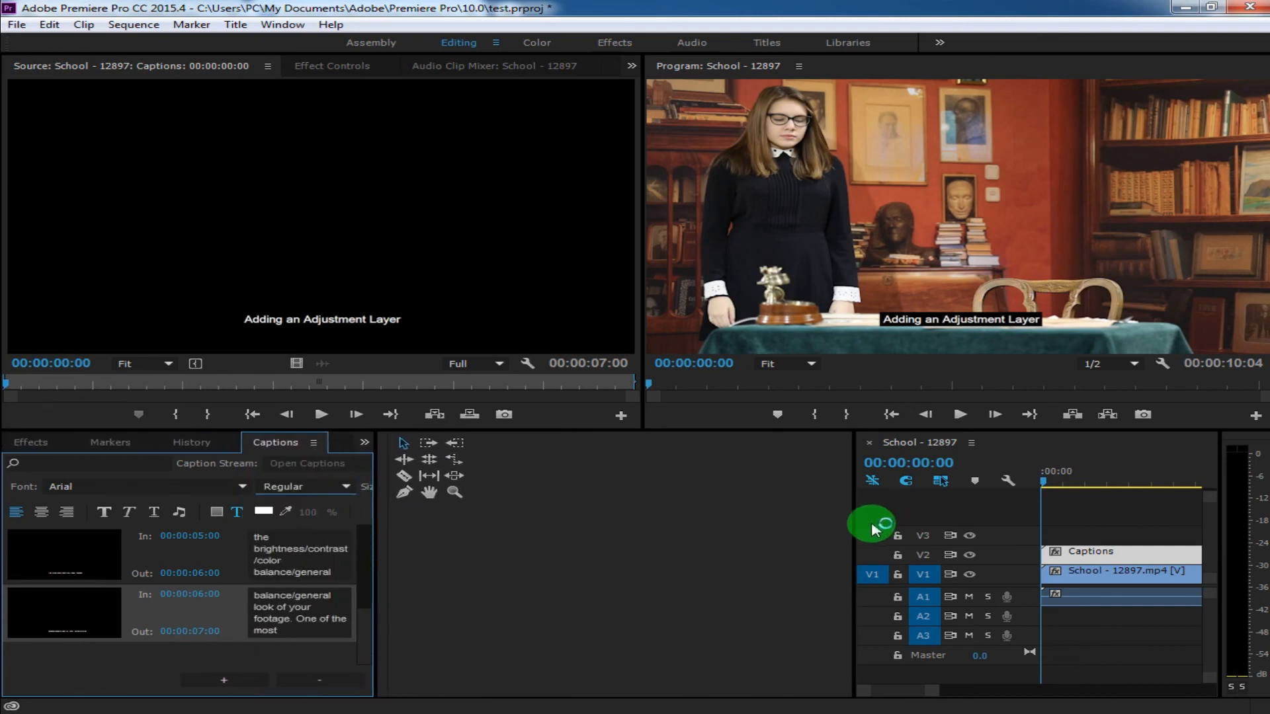
{"action": "left_click_drag", "start_coordinate": [854, 525], "coordinate": [369, 544]}
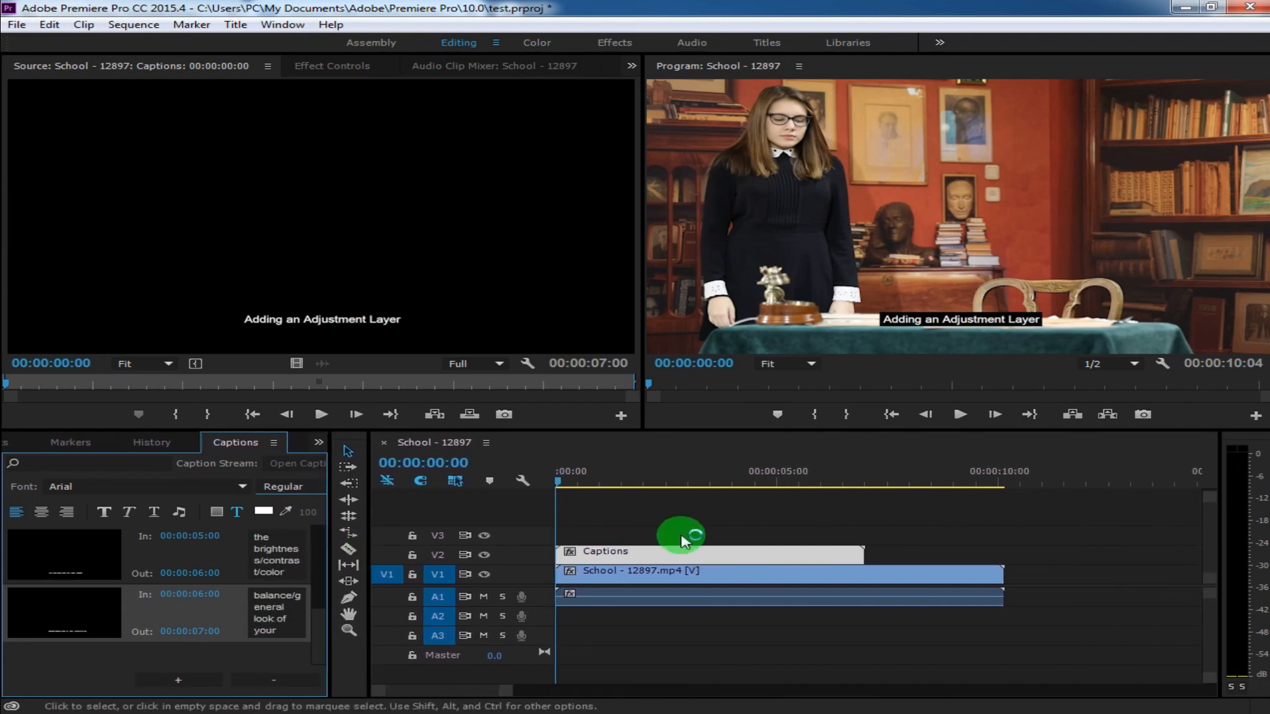
Step: Deselect the Captions clip in the timeline and show the media items of the test project
{"action": "left_click_drag", "start_coordinate": [681, 533], "coordinate": [822, 518]}
{"action": "left_click", "coordinate": [758, 598]}
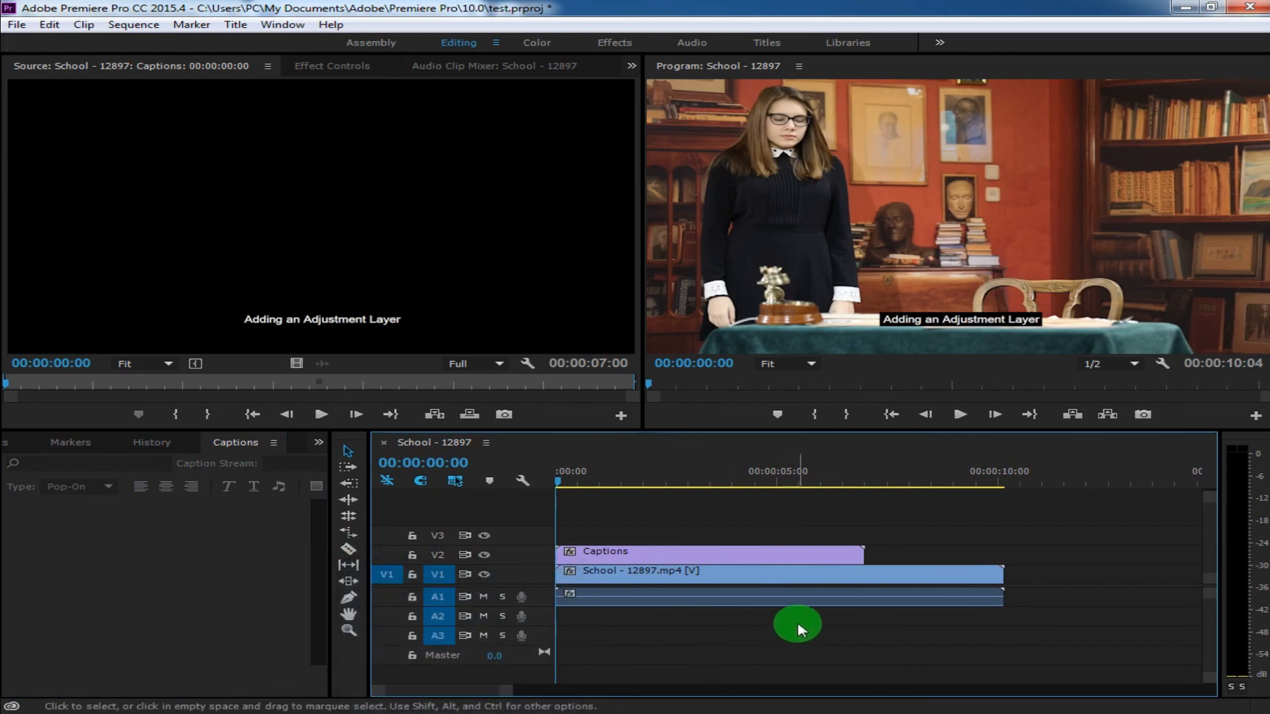
{"action": "left_click", "coordinate": [319, 443]}
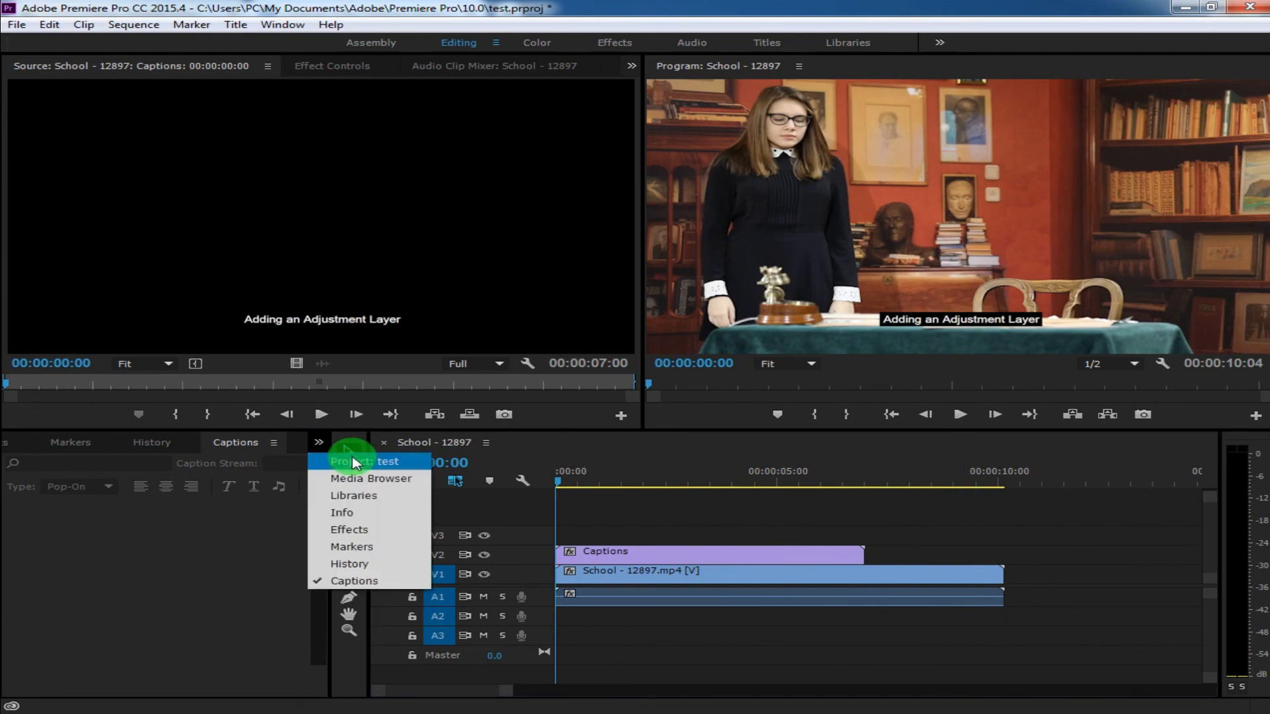
{"action": "left_click", "coordinate": [359, 466]}
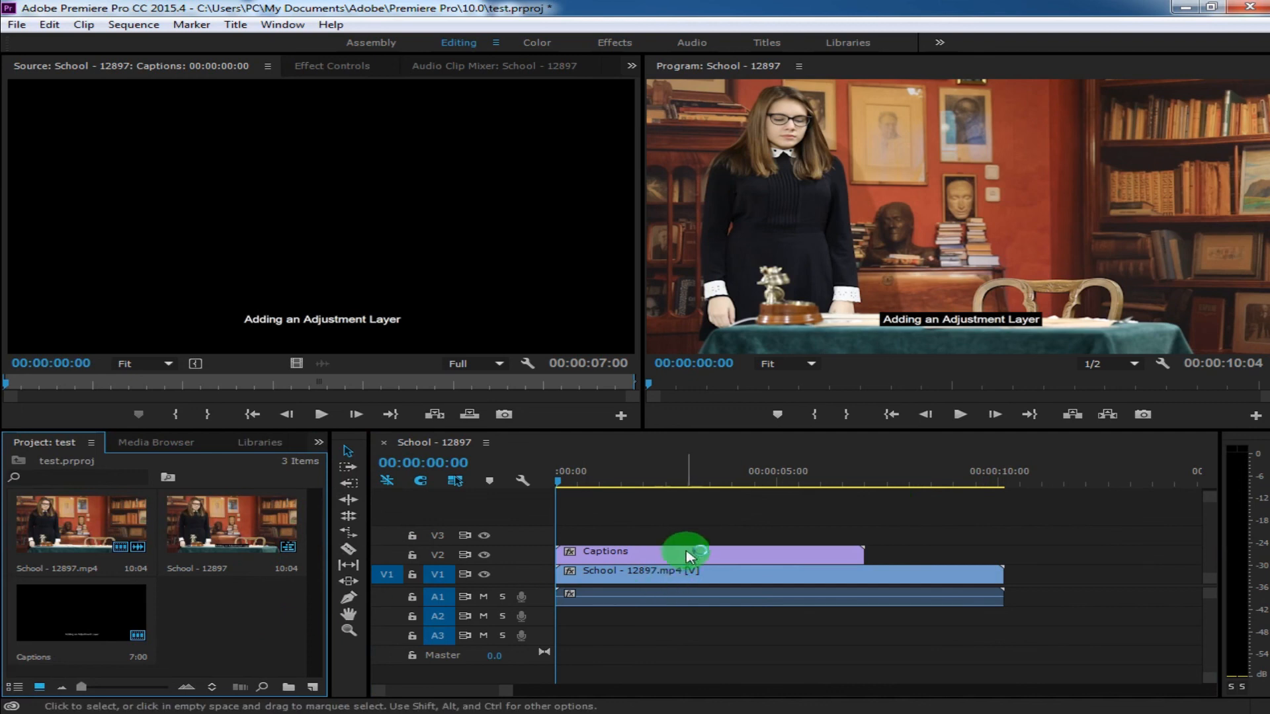